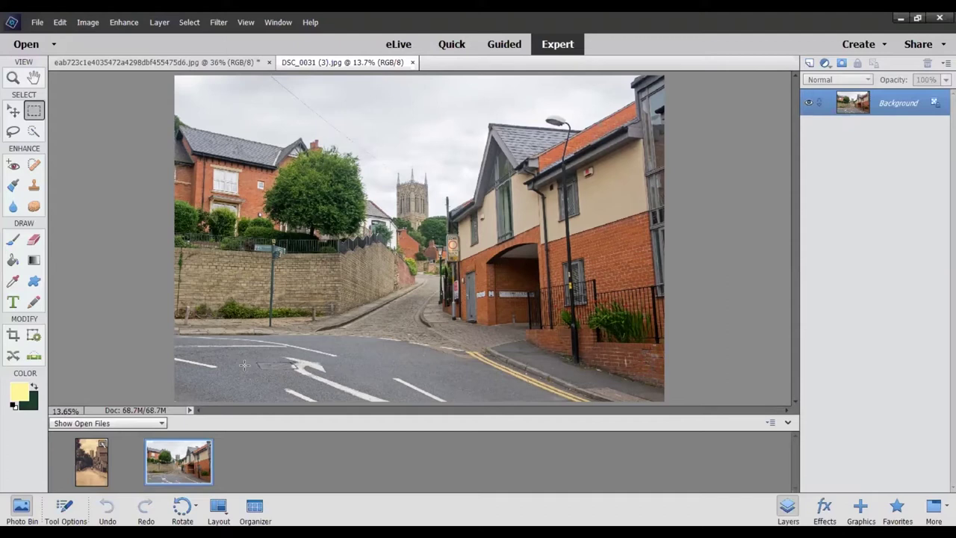
Make the sepia cathedral street photo the active image from the Photo Bin
{"action": "left_click", "coordinate": [93, 464]}
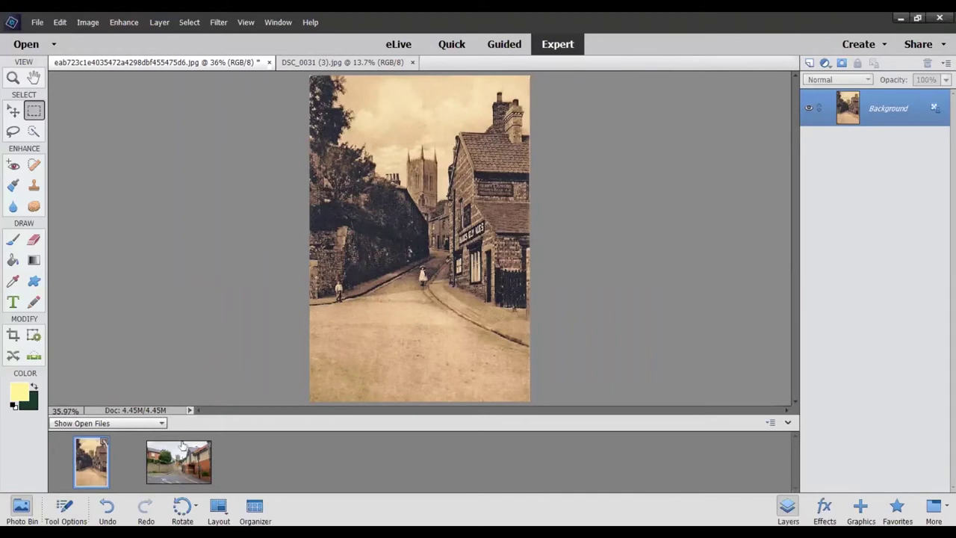
Make DSC_0031, the modern colour street photo, the active image again
{"action": "left_click", "coordinate": [179, 468]}
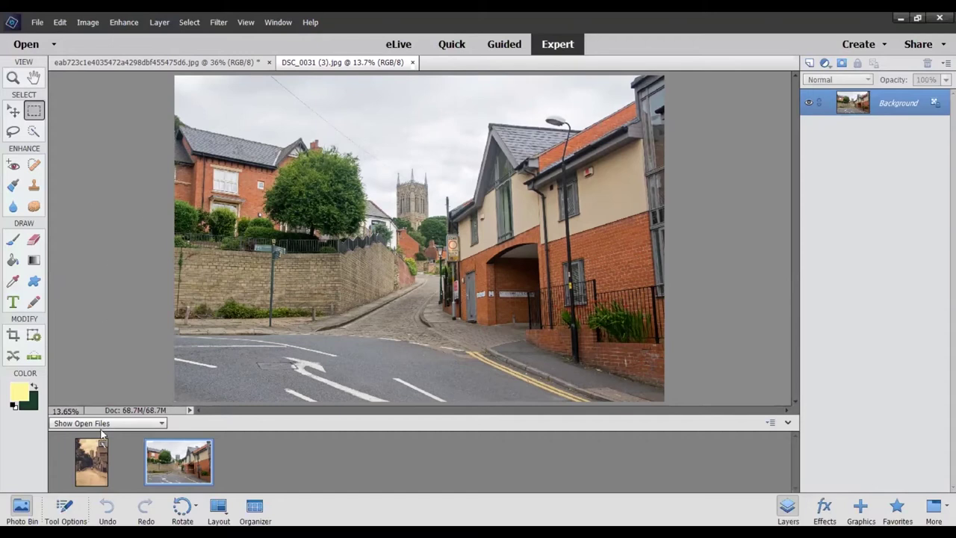
Drop the sepia photo's thumbnail onto the DSC_0031 canvas as a new layer
{"action": "left_click_drag", "start_coordinate": [92, 467], "coordinate": [401, 267]}
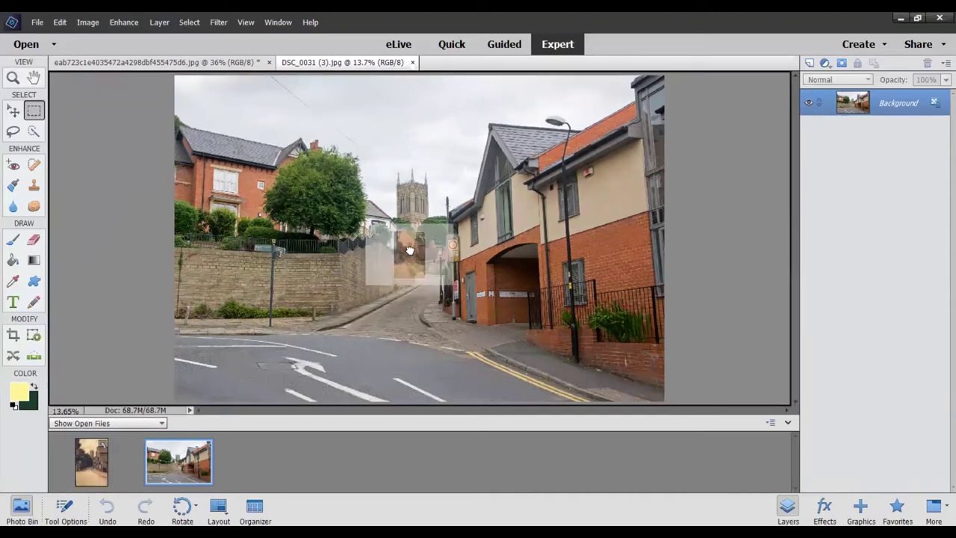
{"action": "left_click_drag", "start_coordinate": [401, 267], "coordinate": [407, 237]}
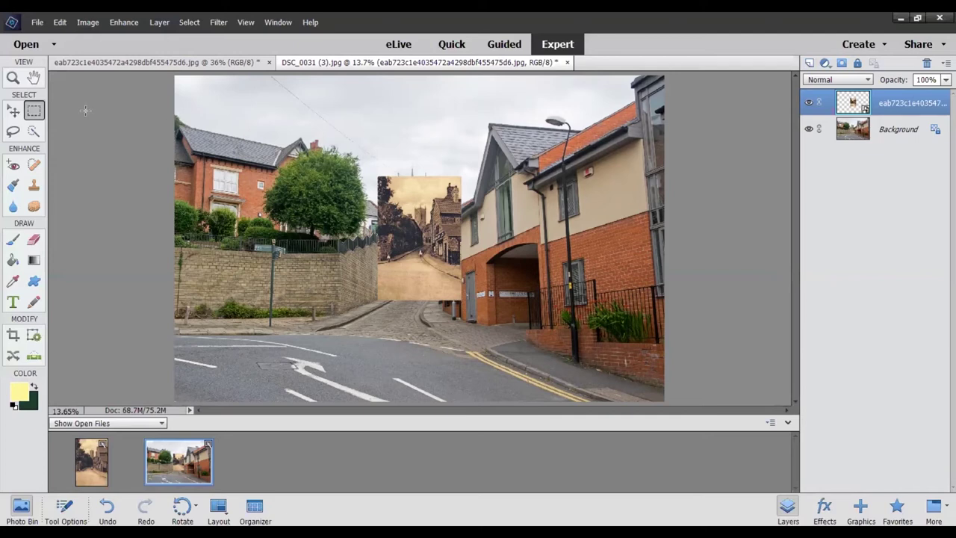
Scale the sepia layer to about 212%, shift it left, and commit
{"action": "left_click", "coordinate": [13, 112]}
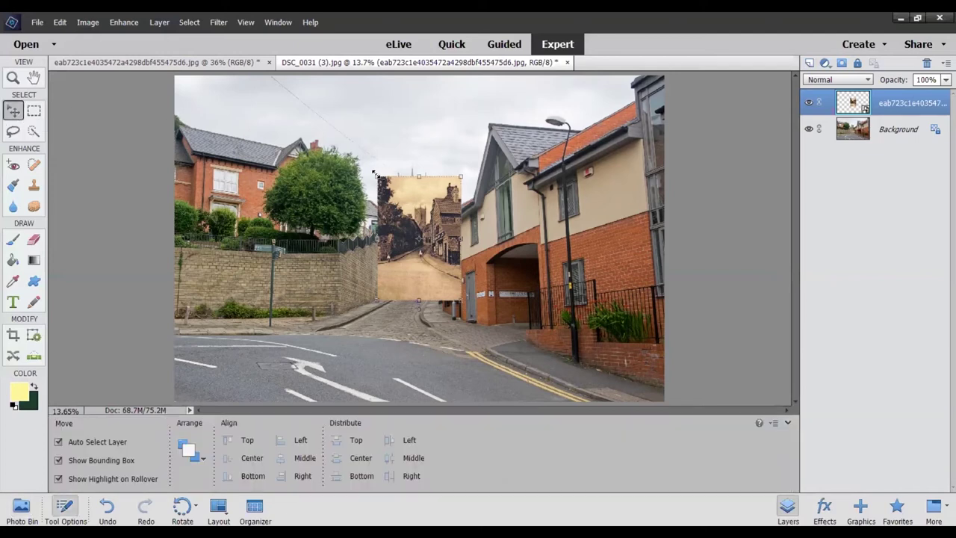
{"action": "left_click_drag", "start_coordinate": [377, 176], "coordinate": [335, 113]}
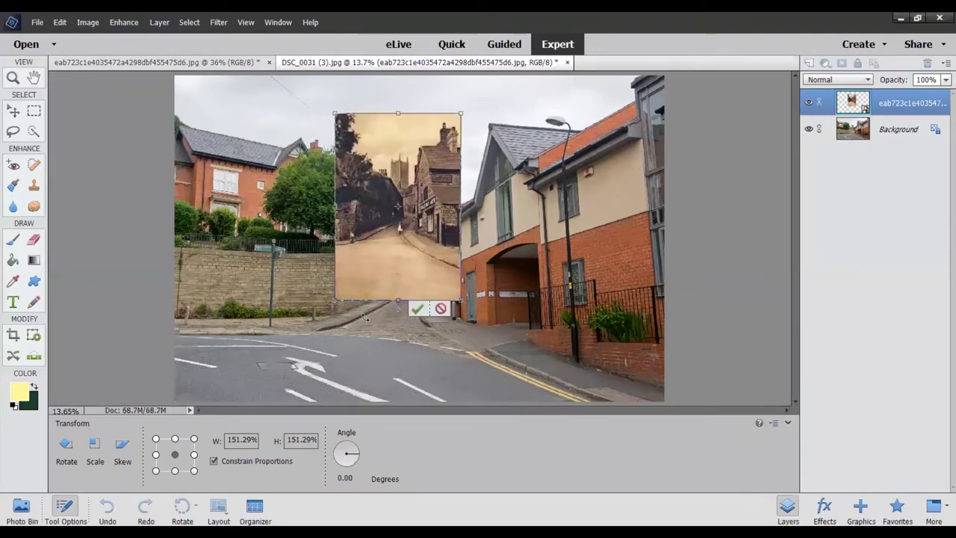
{"action": "left_click_drag", "start_coordinate": [334, 302], "coordinate": [283, 375]}
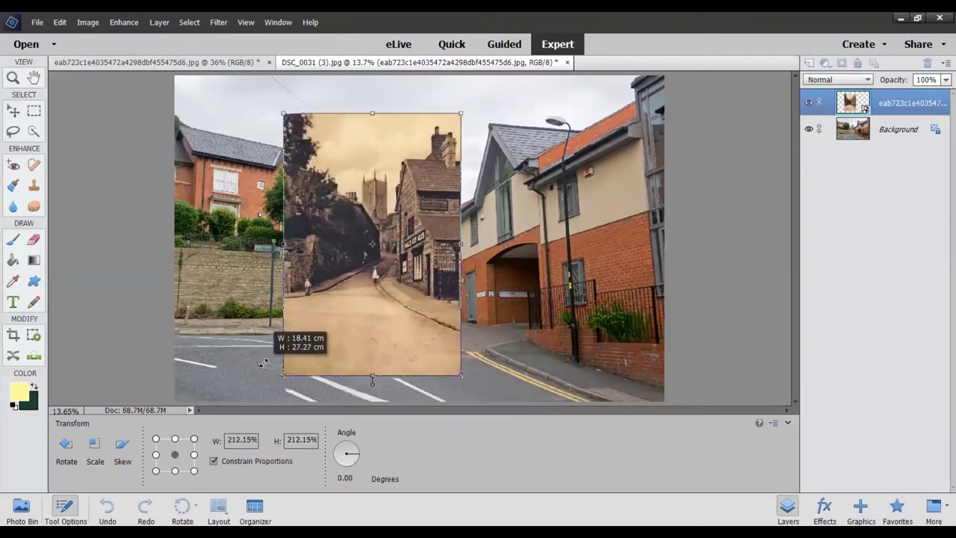
{"action": "left_click_drag", "start_coordinate": [401, 259], "coordinate": [331, 256]}
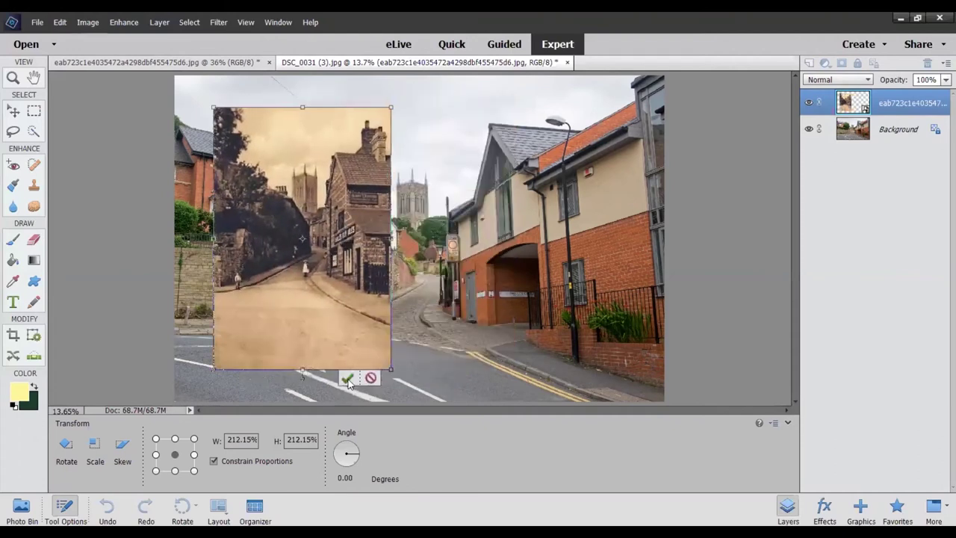
{"action": "left_click", "coordinate": [348, 380]}
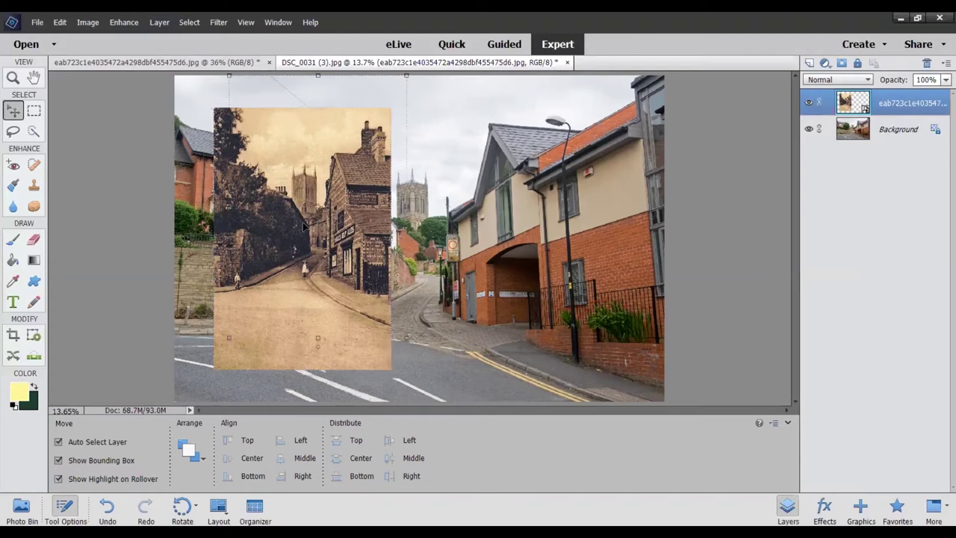
Position the enlarged sepia layer over the right-centre of the street, lined up with the road
{"action": "left_click_drag", "start_coordinate": [308, 217], "coordinate": [283, 278]}
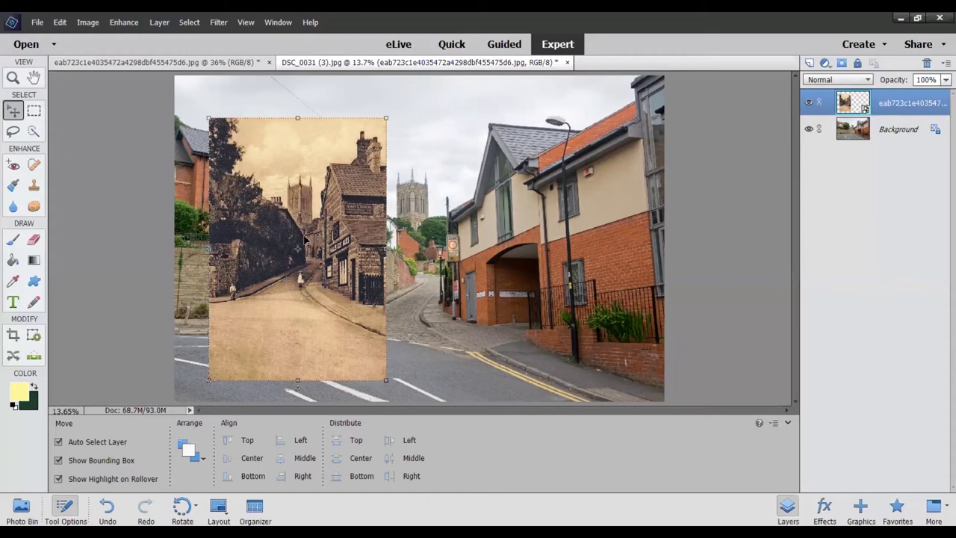
{"action": "mouse_move", "coordinate": [302, 234]}
{"action": "left_mouse_down"}
{"action": "mouse_move", "coordinate": [282, 224]}
{"action": "mouse_move", "coordinate": [316, 235]}
{"action": "mouse_move", "coordinate": [305, 231]}
{"action": "left_mouse_up"}
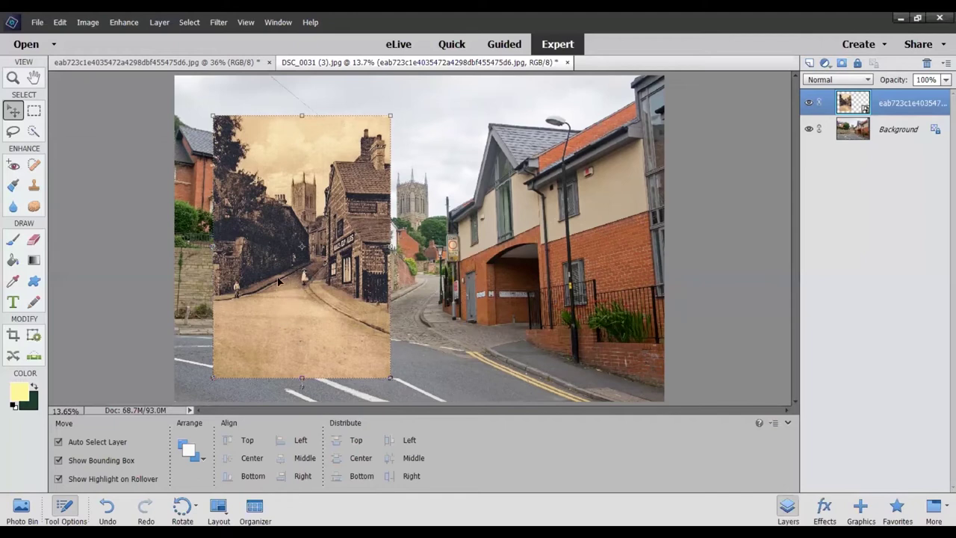
{"action": "left_click_drag", "start_coordinate": [296, 217], "coordinate": [522, 211]}
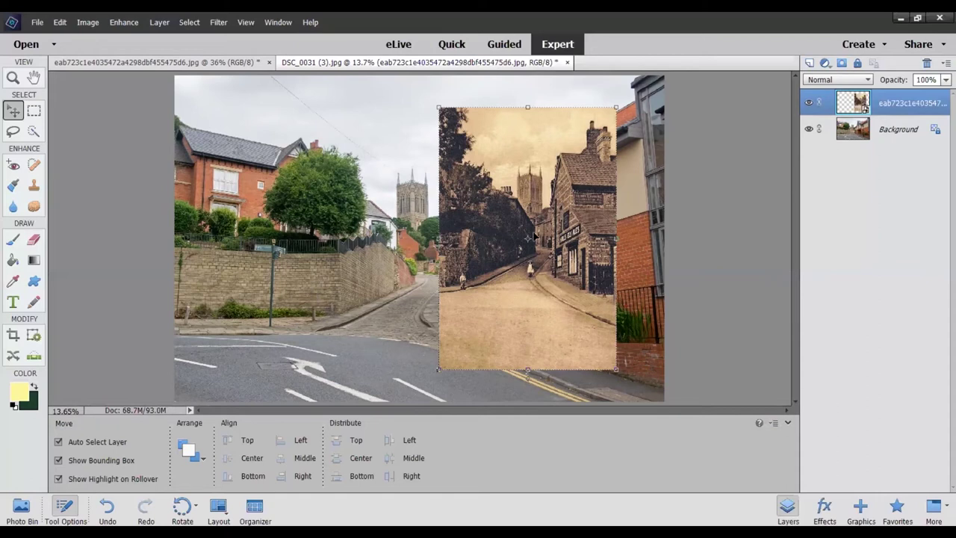
Scale the sepia layer to about 127% so it spans the right half top to bottom
{"action": "mouse_move", "coordinate": [530, 237]}
{"action": "left_mouse_down"}
{"action": "mouse_move", "coordinate": [511, 242]}
{"action": "mouse_move", "coordinate": [536, 245]}
{"action": "left_mouse_up"}
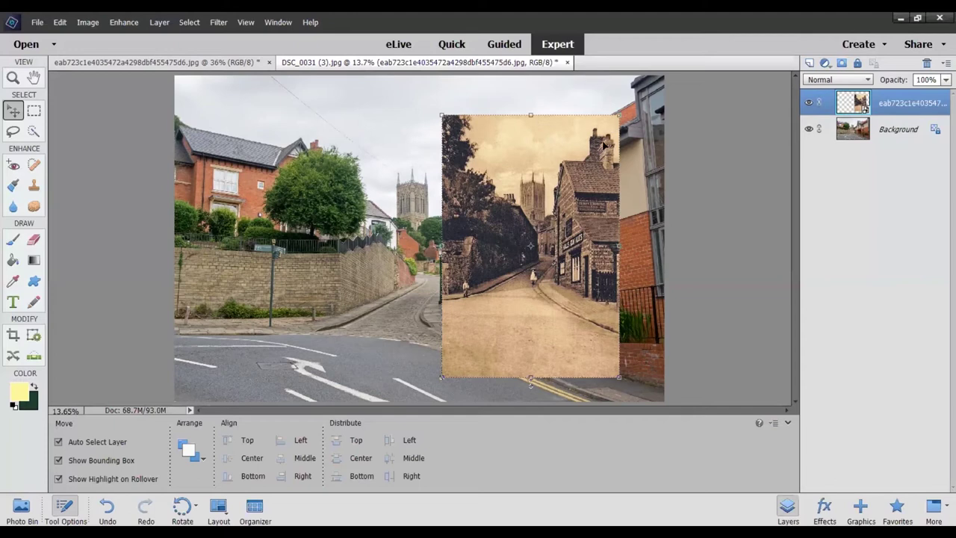
{"action": "left_click_drag", "start_coordinate": [618, 114], "coordinate": [640, 85]}
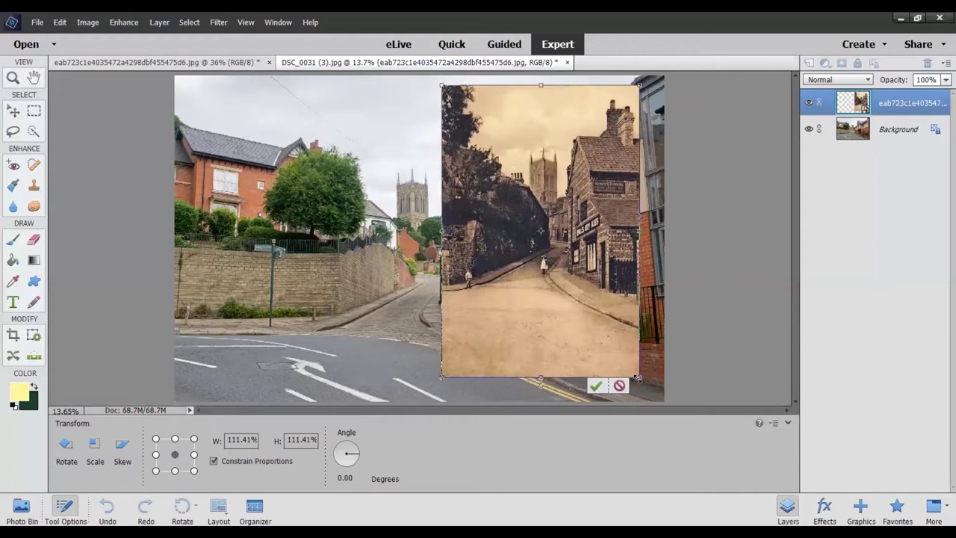
{"action": "left_click_drag", "start_coordinate": [639, 378], "coordinate": [667, 405]}
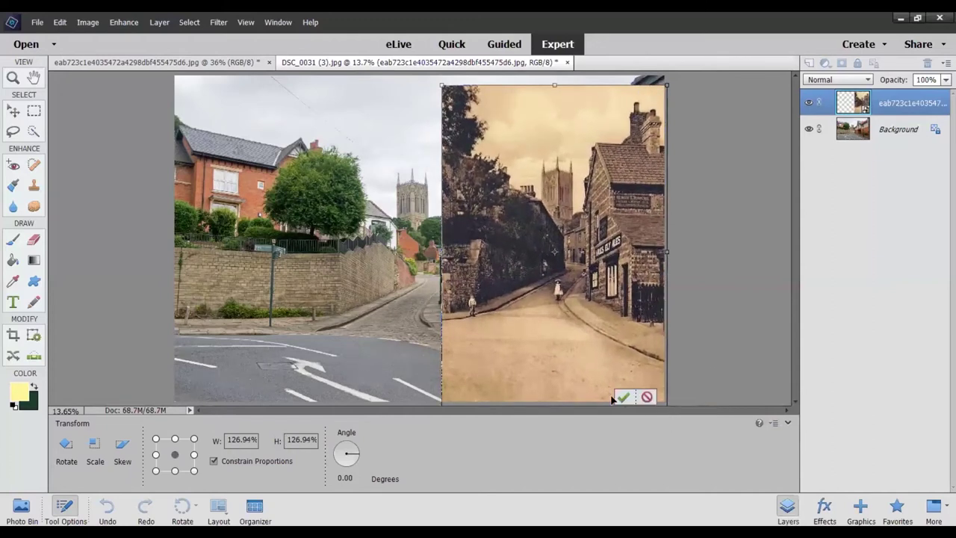
{"action": "left_click", "coordinate": [624, 397]}
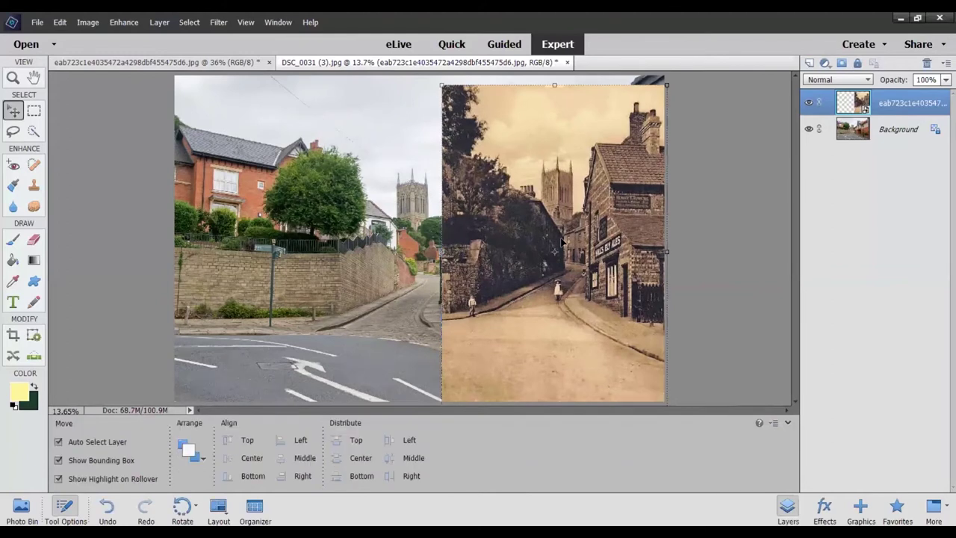
{"action": "left_click_drag", "start_coordinate": [562, 242], "coordinate": [440, 246]}
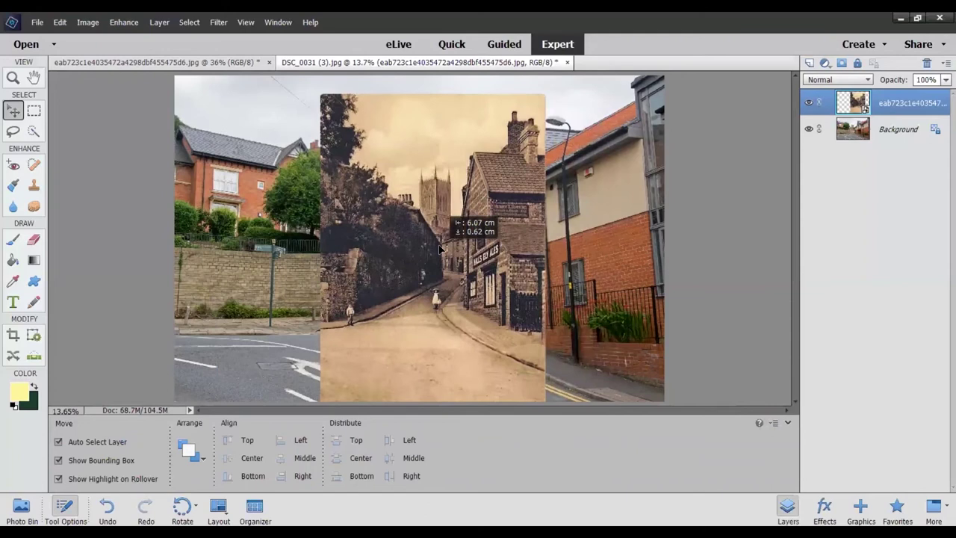
{"action": "mouse_move", "coordinate": [439, 246]}
{"action": "left_mouse_down"}
{"action": "mouse_move", "coordinate": [440, 236]}
{"action": "mouse_move", "coordinate": [547, 234]}
{"action": "left_mouse_up"}
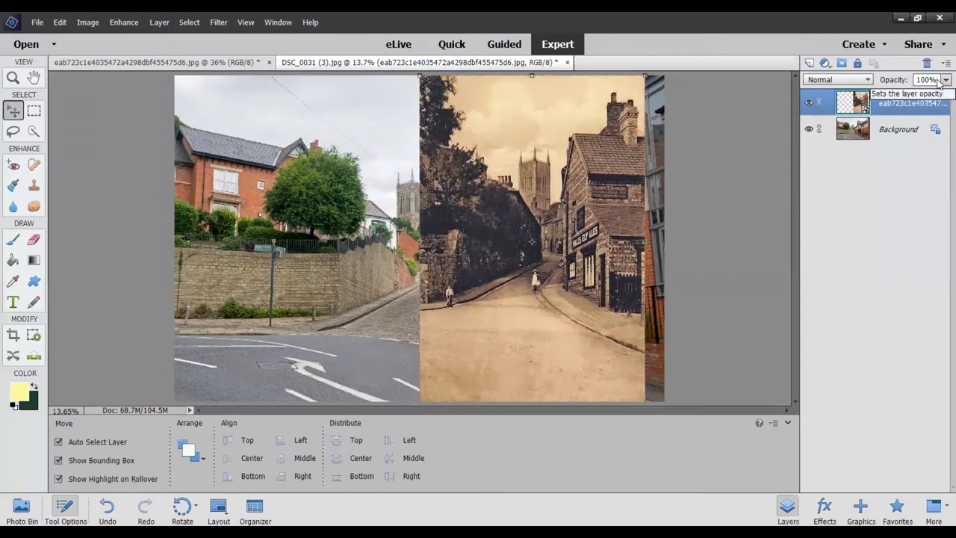
{"action": "left_click", "coordinate": [939, 83]}
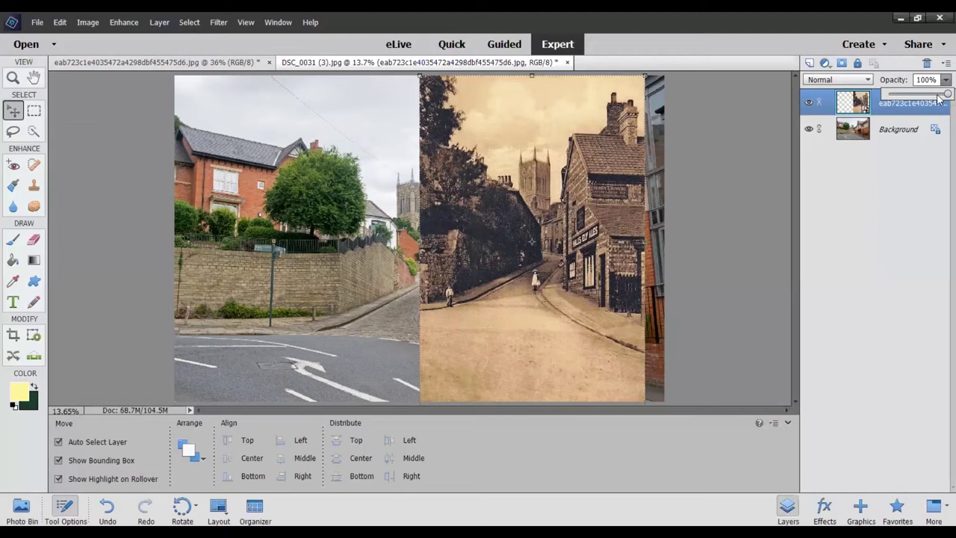
Lower the sepia layer to about 53% opacity and align it with the modern street
{"action": "left_click_drag", "start_coordinate": [946, 95], "coordinate": [920, 95]}
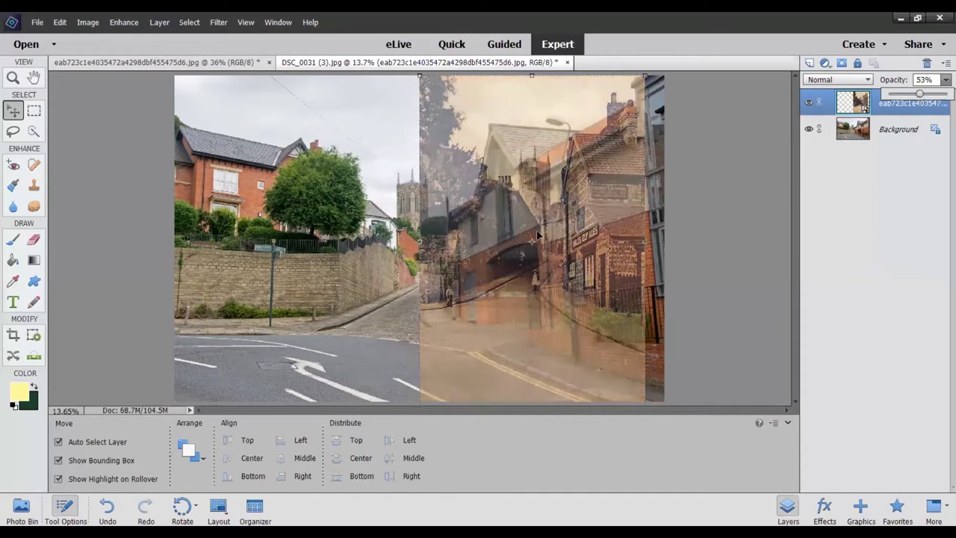
{"action": "mouse_move", "coordinate": [532, 241]}
{"action": "left_mouse_down"}
{"action": "mouse_move", "coordinate": [470, 273]}
{"action": "mouse_move", "coordinate": [411, 278]}
{"action": "mouse_move", "coordinate": [412, 262]}
{"action": "left_mouse_up"}
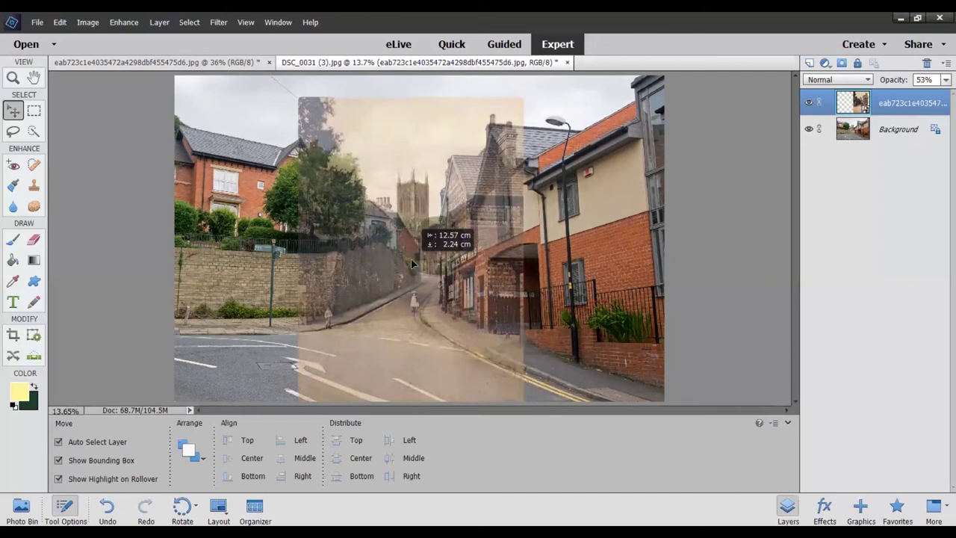
{"action": "left_click_drag", "start_coordinate": [412, 263], "coordinate": [412, 263]}
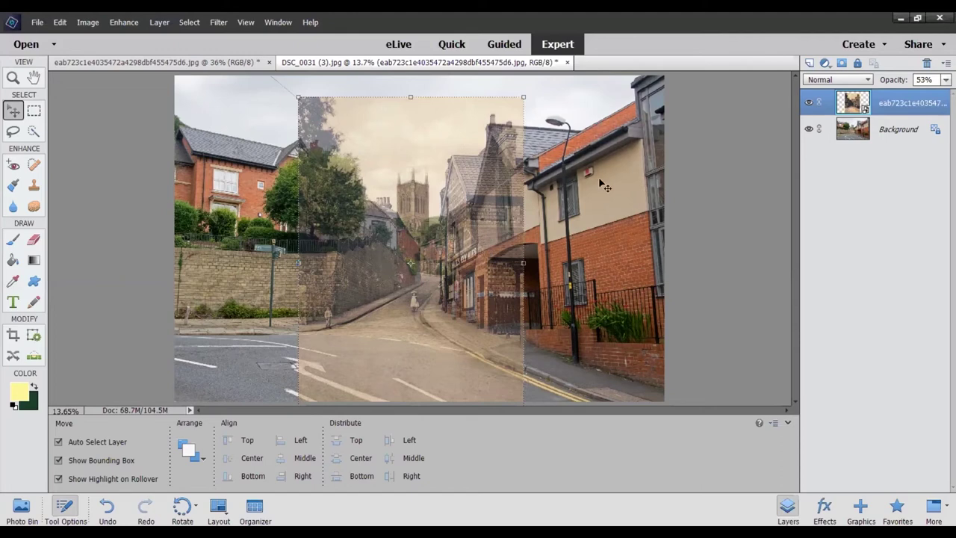
Scale the sepia layer to about 100.74%, nudge it left, and restore 100% opacity
{"action": "left_click", "coordinate": [945, 79]}
{"action": "mouse_move", "coordinate": [921, 95]}
{"action": "left_mouse_down"}
{"action": "mouse_move", "coordinate": [941, 94]}
{"action": "mouse_move", "coordinate": [902, 102]}
{"action": "mouse_move", "coordinate": [939, 94]}
{"action": "mouse_move", "coordinate": [892, 94]}
{"action": "mouse_move", "coordinate": [916, 91]}
{"action": "left_mouse_up"}
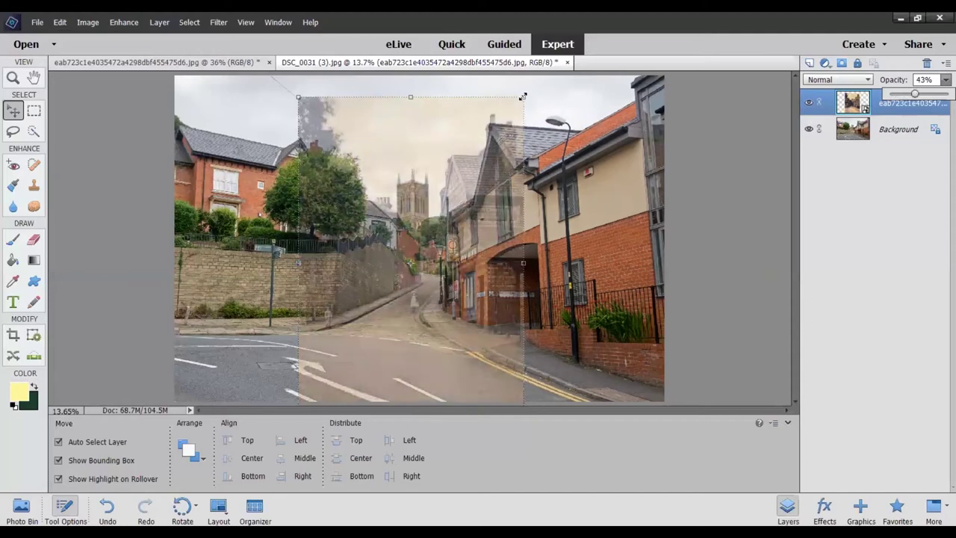
{"action": "left_click_drag", "start_coordinate": [525, 97], "coordinate": [525, 95]}
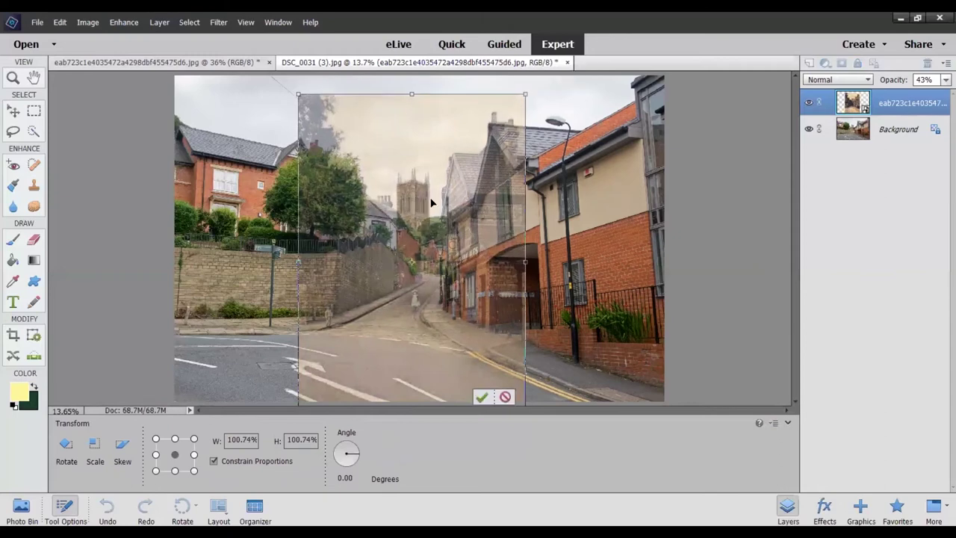
{"action": "left_click_drag", "start_coordinate": [431, 202], "coordinate": [429, 203]}
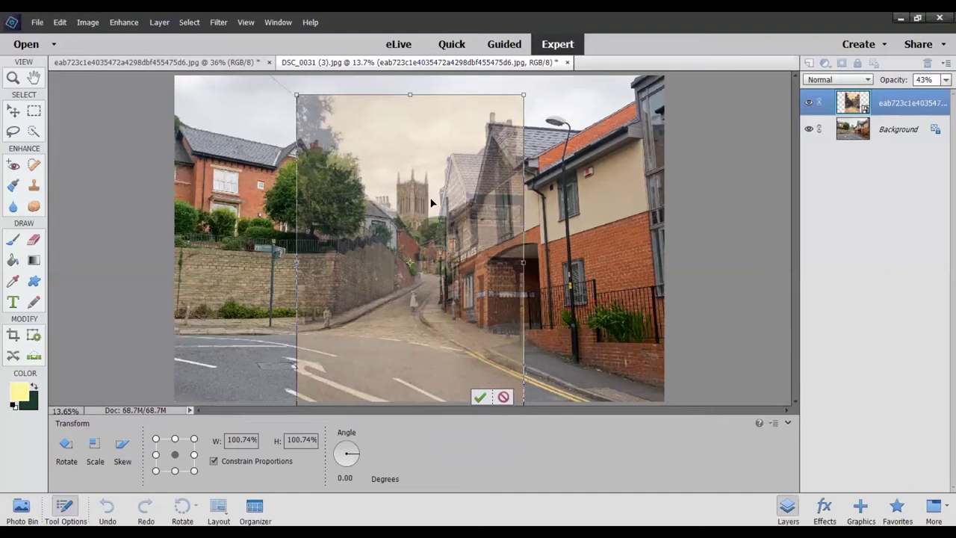
{"action": "left_click", "coordinate": [945, 79]}
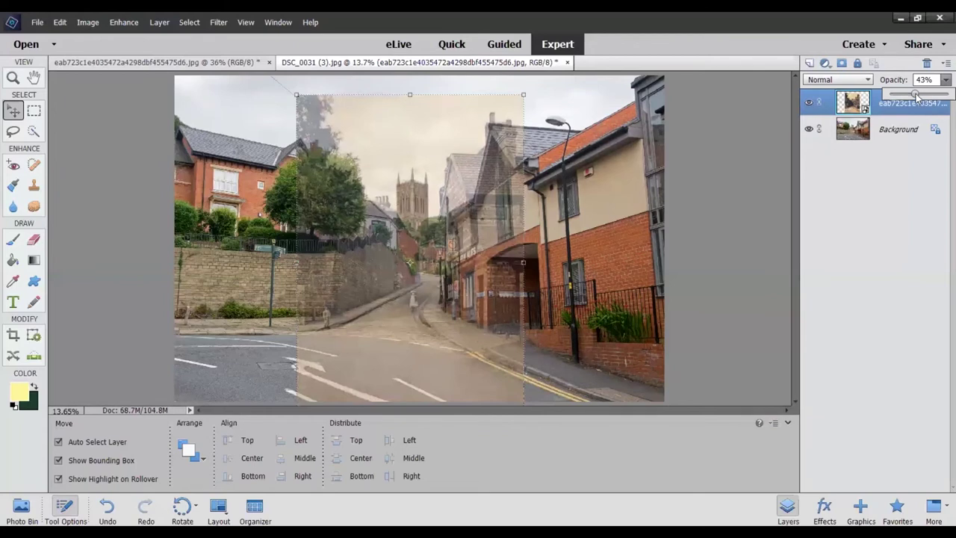
{"action": "mouse_move", "coordinate": [917, 94]}
{"action": "left_mouse_down"}
{"action": "mouse_move", "coordinate": [934, 95]}
{"action": "mouse_move", "coordinate": [888, 98]}
{"action": "mouse_move", "coordinate": [939, 95]}
{"action": "left_mouse_up"}
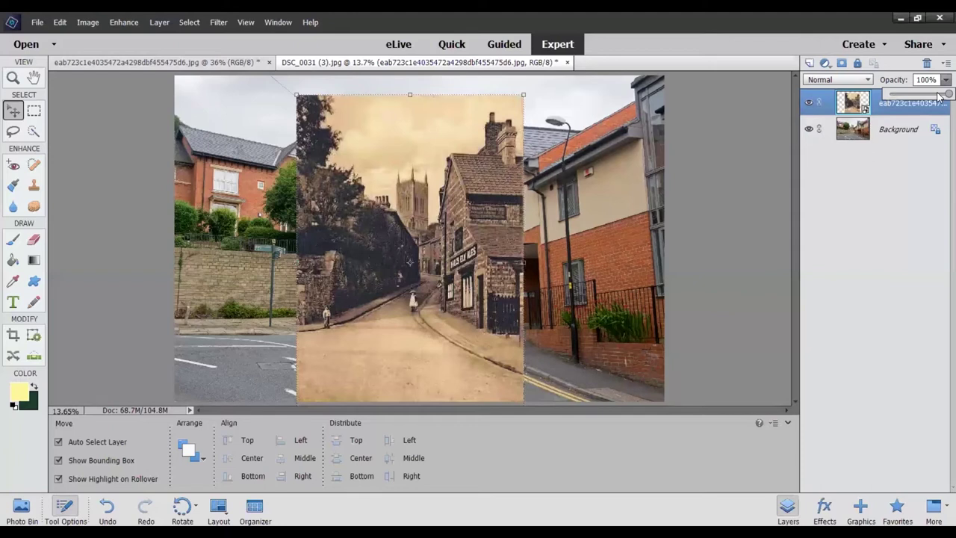
{"action": "mouse_move", "coordinate": [943, 95]}
{"action": "left_mouse_down"}
{"action": "mouse_move", "coordinate": [916, 97]}
{"action": "mouse_move", "coordinate": [938, 97]}
{"action": "left_mouse_up"}
{"action": "mouse_move", "coordinate": [940, 93]}
{"action": "left_mouse_down"}
{"action": "mouse_move", "coordinate": [891, 97]}
{"action": "mouse_move", "coordinate": [940, 94]}
{"action": "left_mouse_up"}
{"action": "mouse_move", "coordinate": [939, 95]}
{"action": "left_mouse_down"}
{"action": "mouse_move", "coordinate": [918, 97]}
{"action": "mouse_move", "coordinate": [942, 95]}
{"action": "left_mouse_up"}
Crop the canvas to a rectangular selection around the sepia photo, then deselect
{"action": "left_click", "coordinate": [34, 112]}
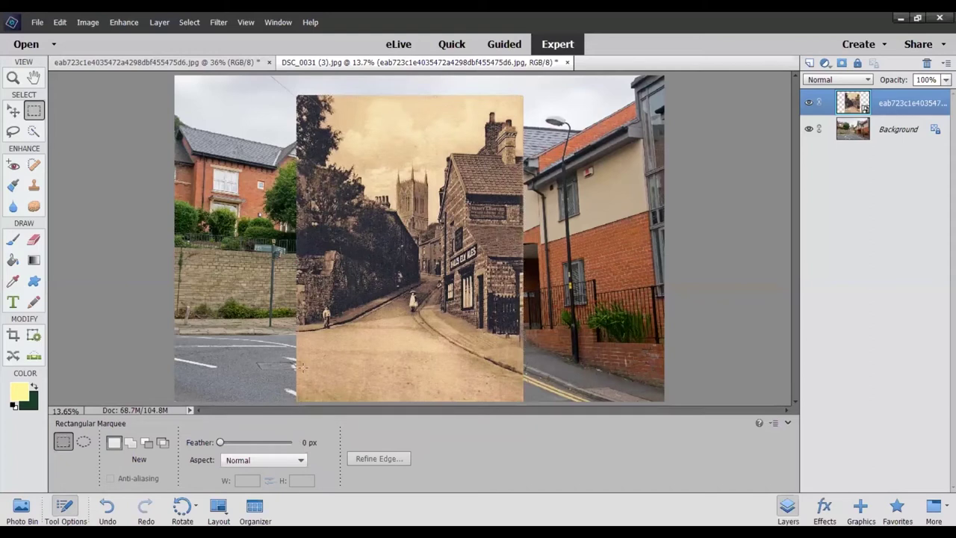
{"action": "mouse_move", "coordinate": [296, 404]}
{"action": "left_mouse_down"}
{"action": "mouse_move", "coordinate": [456, 118]}
{"action": "mouse_move", "coordinate": [523, 94]}
{"action": "left_mouse_up"}
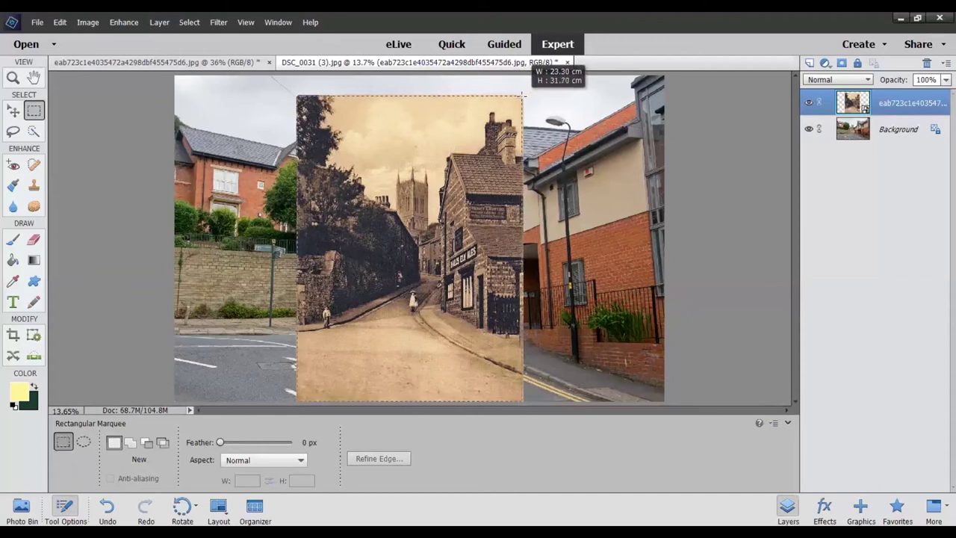
{"action": "left_click_drag", "start_coordinate": [523, 94], "coordinate": [524, 95]}
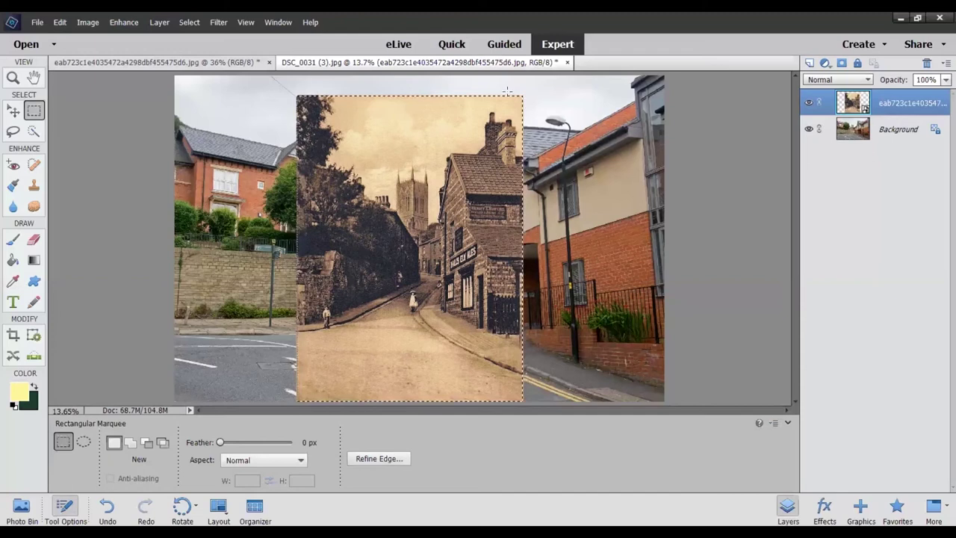
{"action": "left_click", "coordinate": [89, 24]}
{"action": "left_click", "coordinate": [98, 60]}
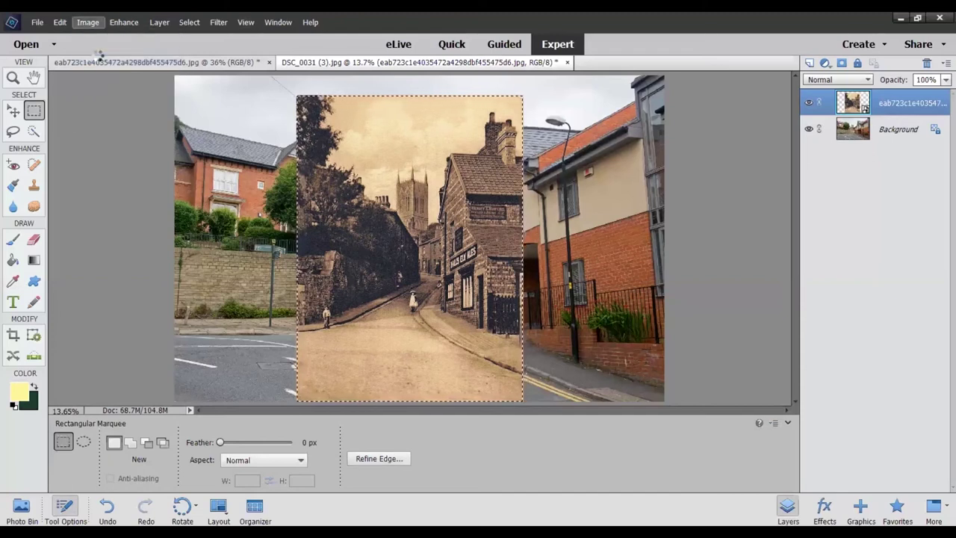
{"action": "key", "text": "ctrl+d"}
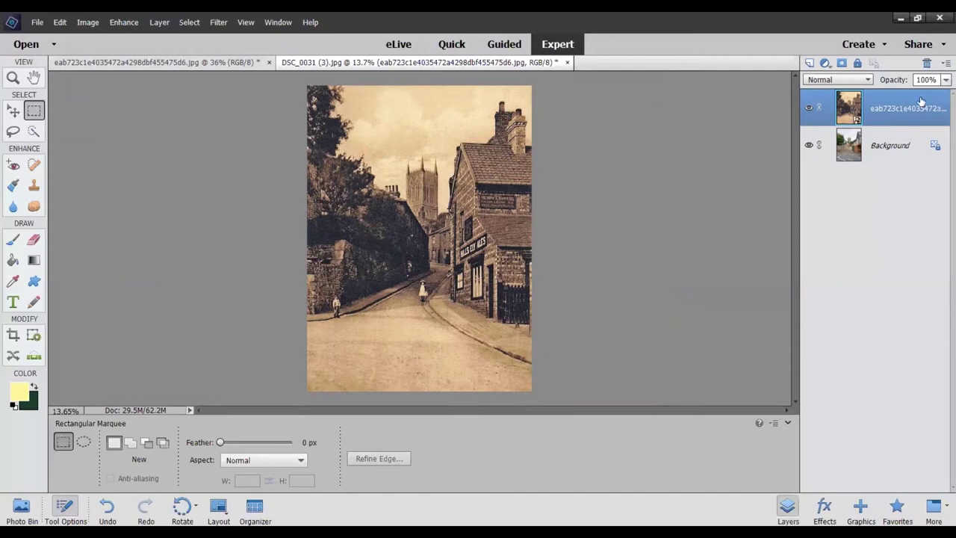
{"action": "left_click", "coordinate": [945, 79]}
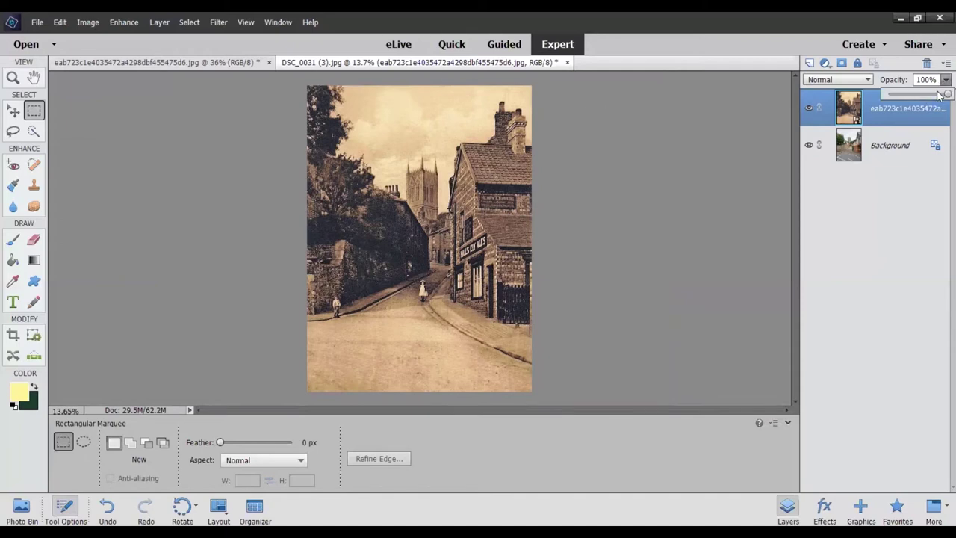
{"action": "mouse_move", "coordinate": [944, 95]}
{"action": "left_mouse_down"}
{"action": "mouse_move", "coordinate": [902, 108]}
{"action": "mouse_move", "coordinate": [940, 99]}
{"action": "left_mouse_up"}
Set the sepia top layer to 0% opacity, leaving only the modern street visible
{"action": "left_click", "coordinate": [41, 24]}
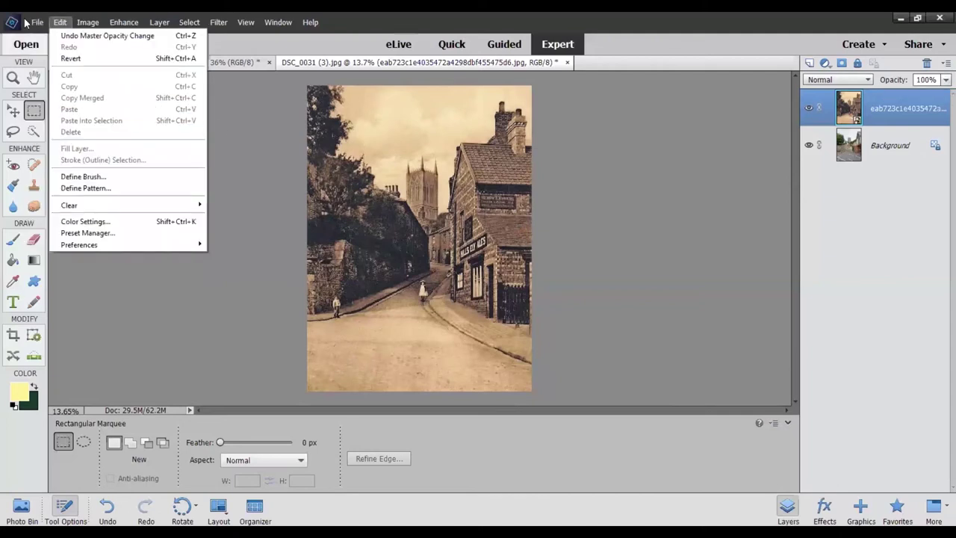
{"action": "left_click", "coordinate": [36, 22]}
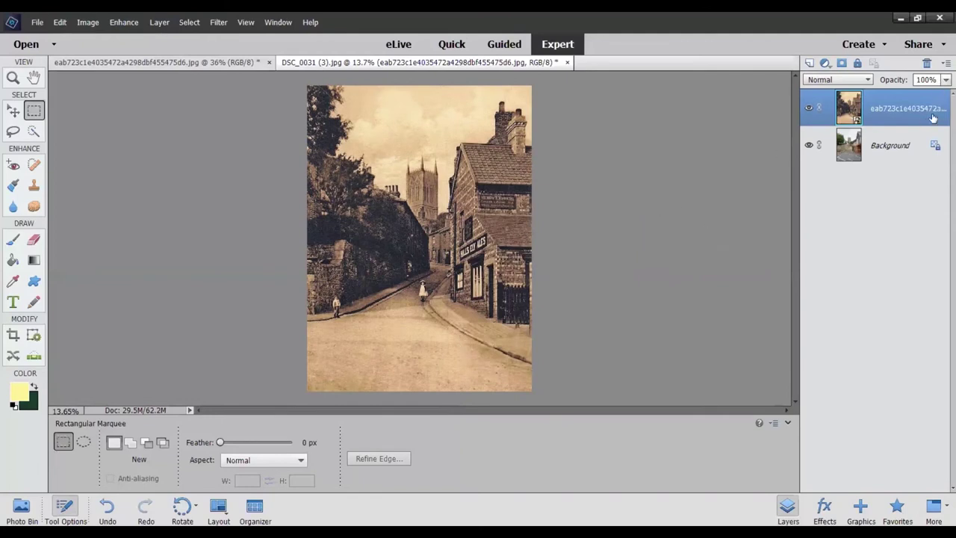
{"action": "left_click", "coordinate": [944, 79]}
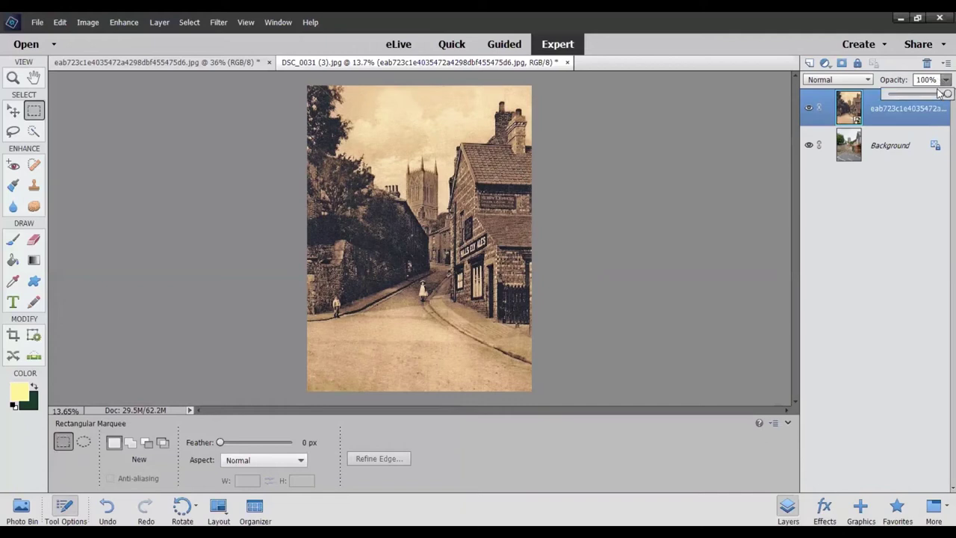
{"action": "left_click_drag", "start_coordinate": [943, 96], "coordinate": [889, 98]}
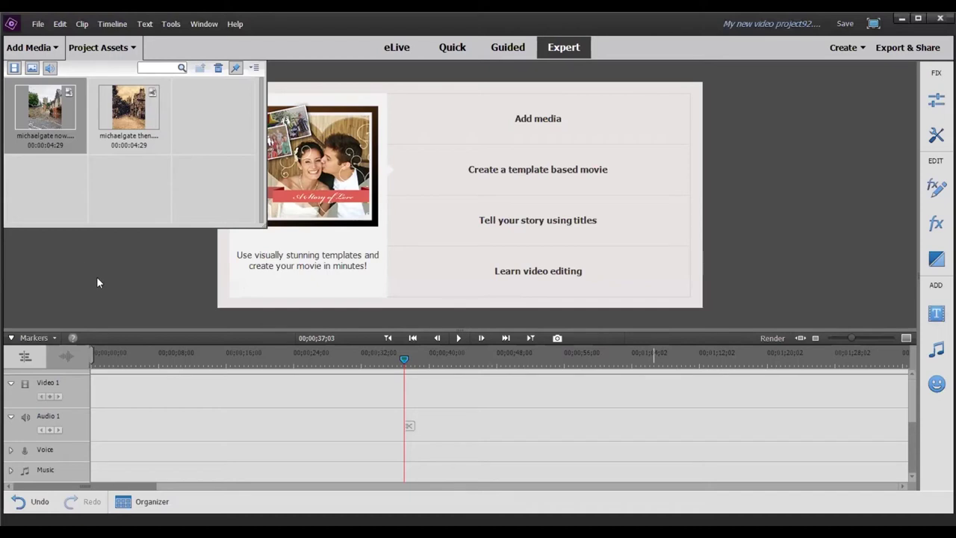
Save the project and drop the 'now' street photo at the start of Video 1 as a five-second clip
{"action": "key", "text": "ctrl+s"}
{"action": "mouse_move", "coordinate": [45, 111]}
{"action": "left_mouse_down"}
{"action": "mouse_move", "coordinate": [105, 339]}
{"action": "mouse_move", "coordinate": [94, 374]}
{"action": "left_mouse_up"}
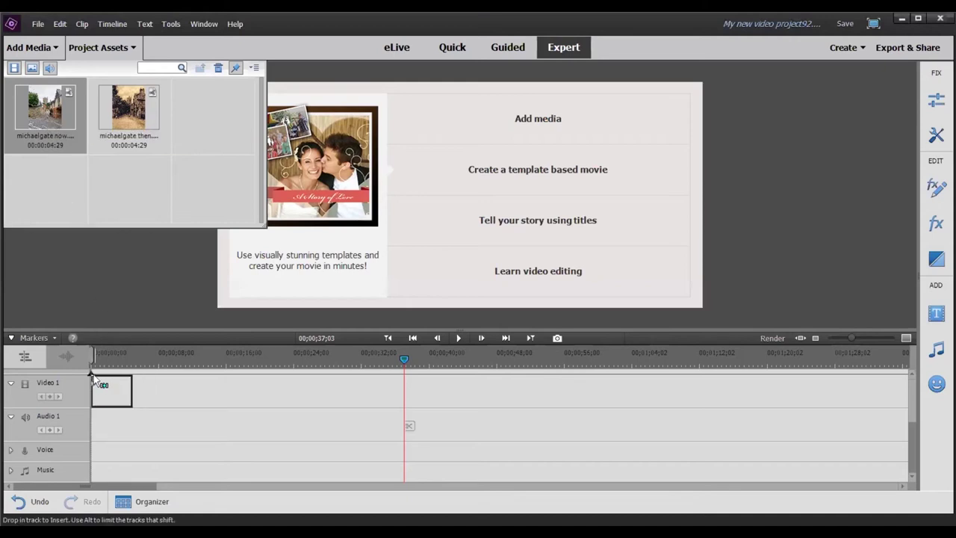
{"action": "left_click_drag", "start_coordinate": [93, 376], "coordinate": [93, 376]}
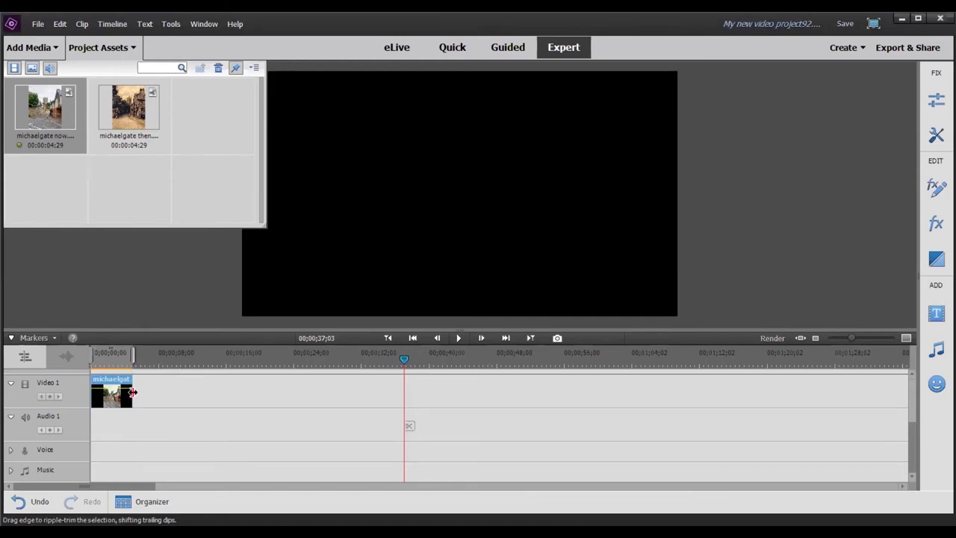
Lengthen the first 'now' clip by extending its right edge
{"action": "left_click_drag", "start_coordinate": [132, 392], "coordinate": [164, 389]}
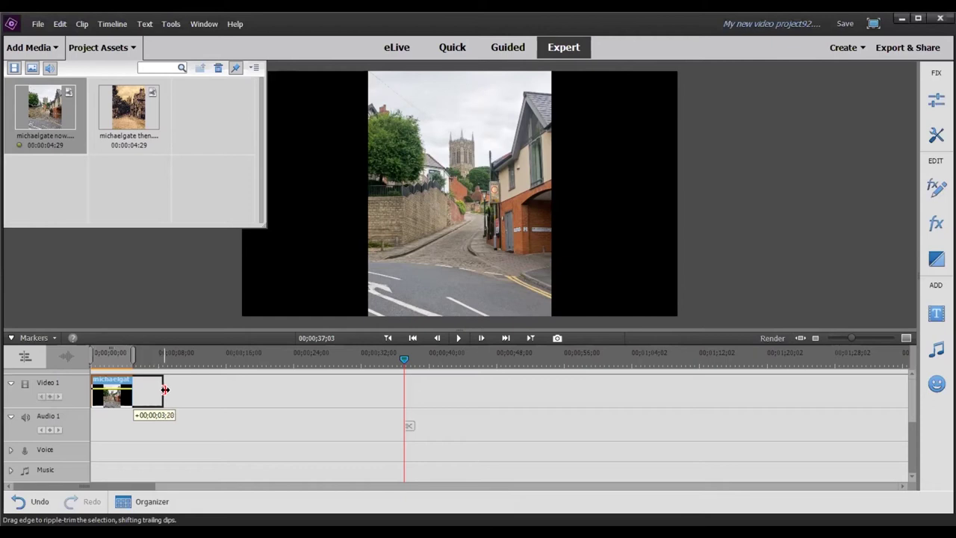
{"action": "left_click_drag", "start_coordinate": [164, 389], "coordinate": [169, 389]}
{"action": "left_click_drag", "start_coordinate": [169, 389], "coordinate": [166, 389]}
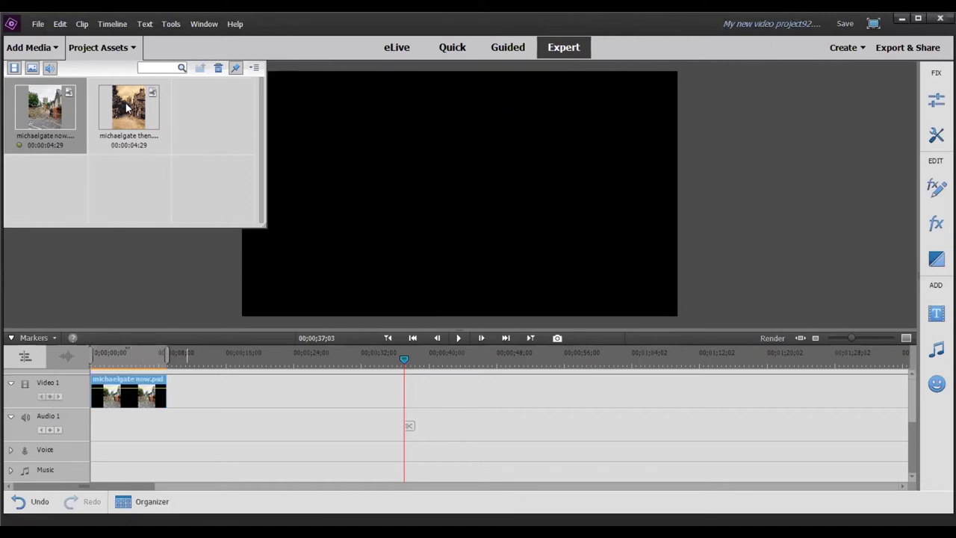
Add 'michaelgate then' after it and stretch it to about eight seconds
{"action": "left_click_drag", "start_coordinate": [127, 109], "coordinate": [170, 381]}
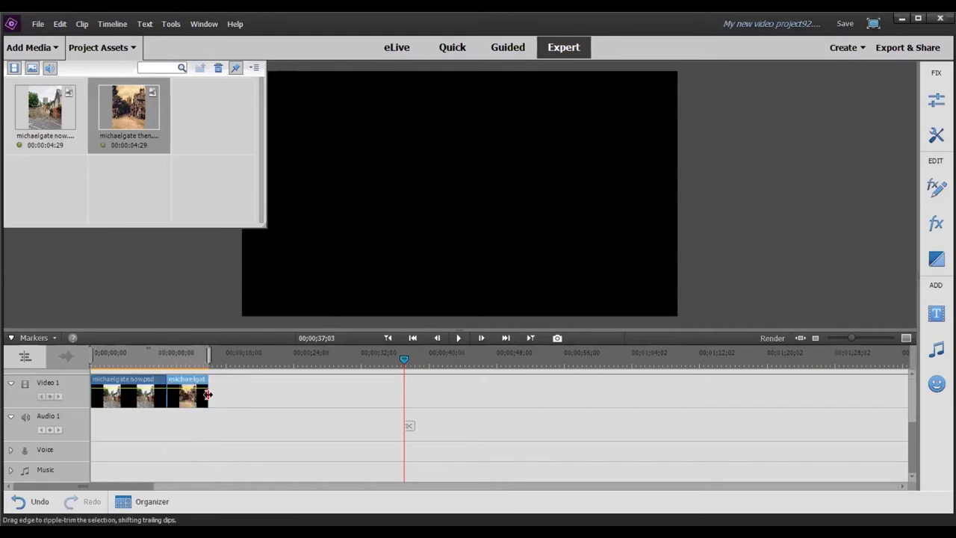
{"action": "left_click_drag", "start_coordinate": [208, 395], "coordinate": [264, 393]}
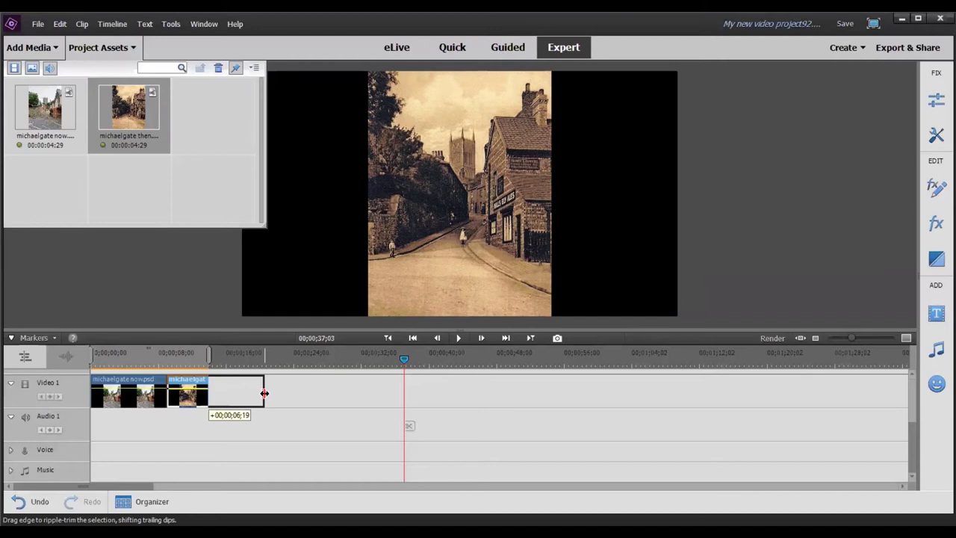
{"action": "left_click_drag", "start_coordinate": [264, 393], "coordinate": [276, 393]}
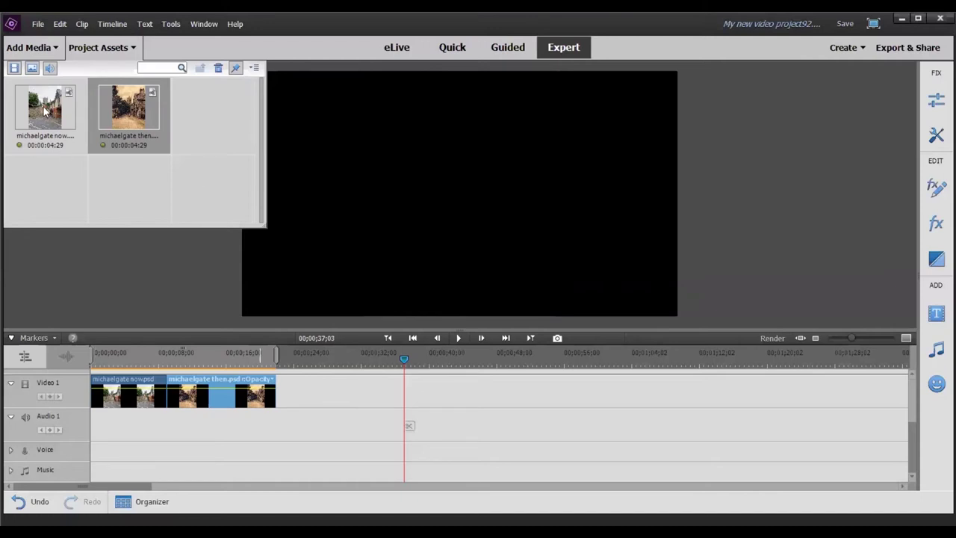
Append and lengthen 'michaelgate now' after the sepia clip, close Project Assets, and rewind the playhead
{"action": "mouse_move", "coordinate": [52, 112]}
{"action": "left_mouse_down"}
{"action": "mouse_move", "coordinate": [303, 410]}
{"action": "mouse_move", "coordinate": [277, 379]}
{"action": "left_mouse_up"}
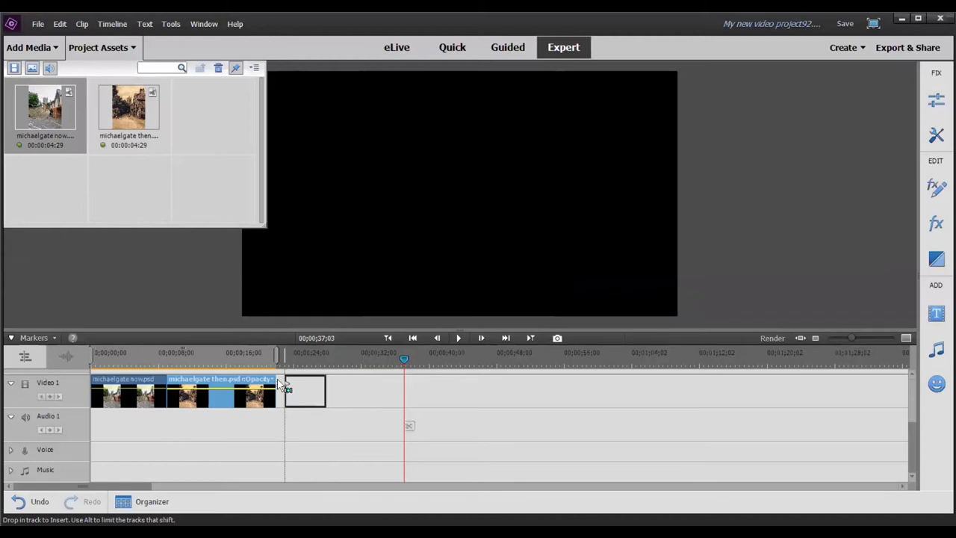
{"action": "left_click_drag", "start_coordinate": [277, 379], "coordinate": [365, 389]}
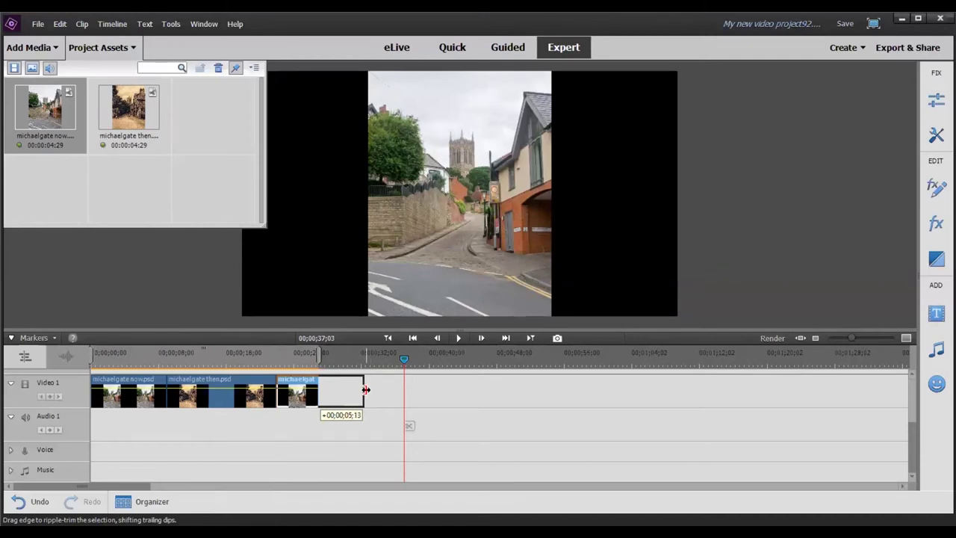
{"action": "left_click_drag", "start_coordinate": [366, 390], "coordinate": [368, 390]}
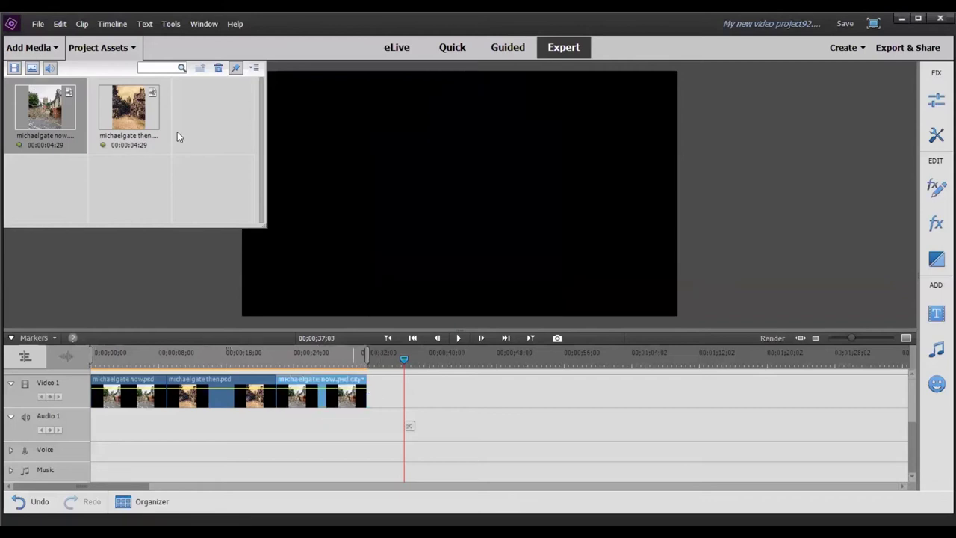
{"action": "left_click", "coordinate": [96, 50]}
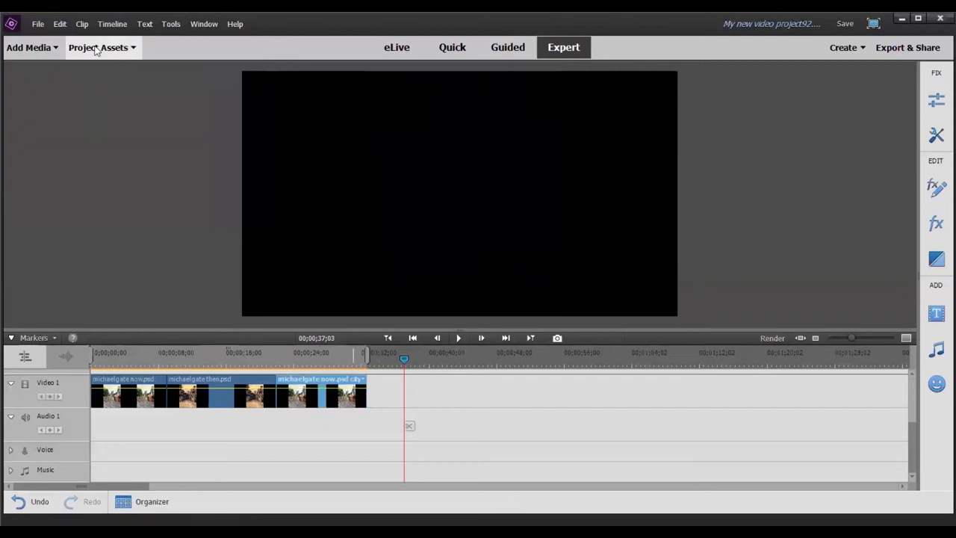
{"action": "mouse_move", "coordinate": [404, 360]}
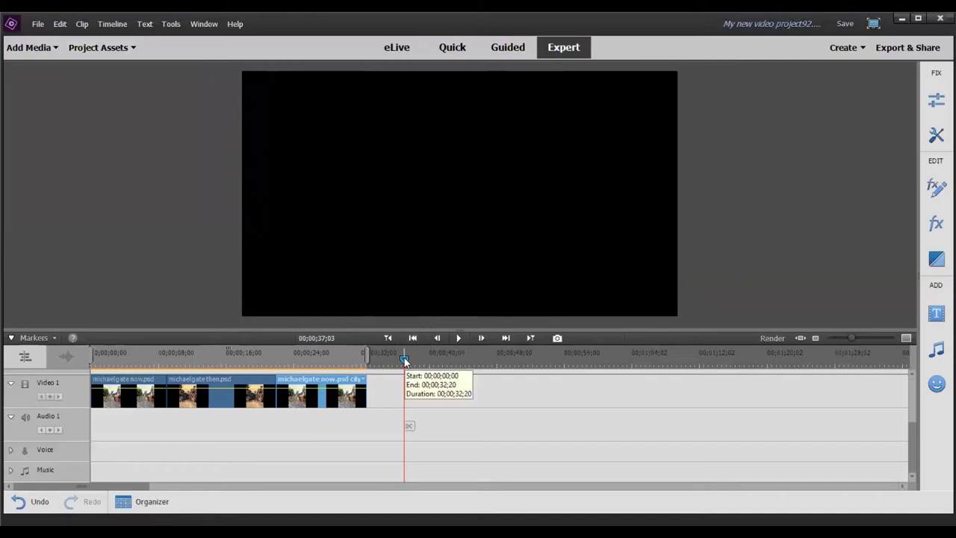
{"action": "left_click_drag", "start_coordinate": [404, 360], "coordinate": [93, 361]}
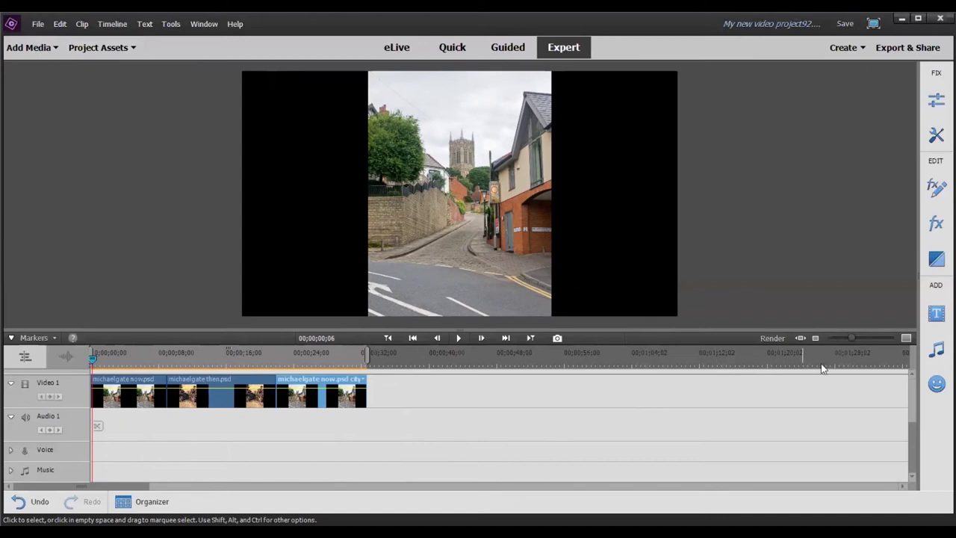
Drop a Cross Dissolve from the Dissolve transitions onto the cut between clips 1 and 2
{"action": "left_click", "coordinate": [937, 260]}
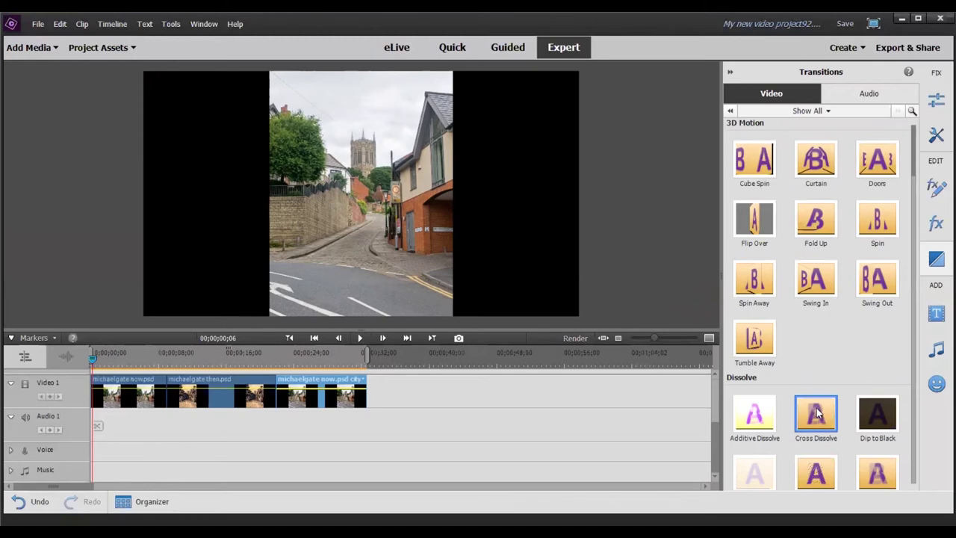
{"action": "left_click_drag", "start_coordinate": [817, 412], "coordinate": [402, 449]}
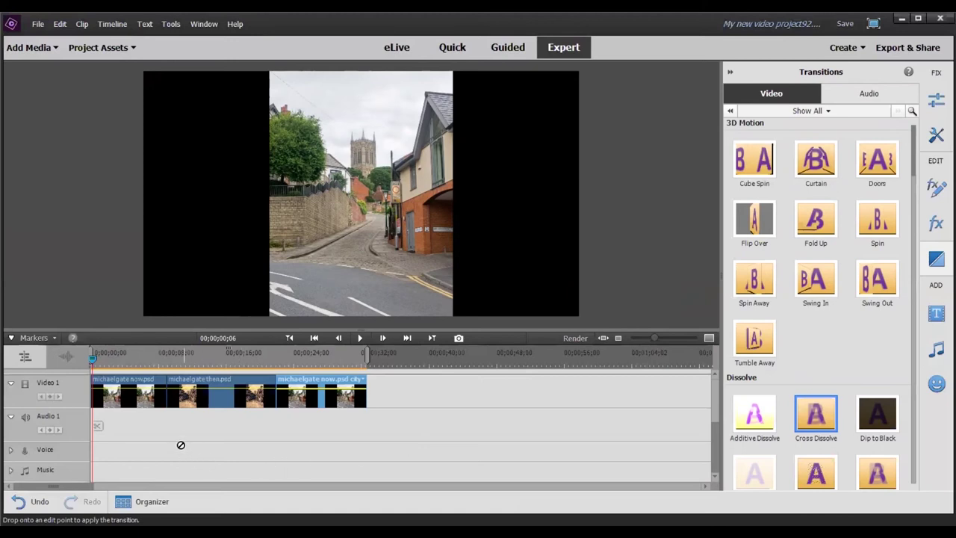
{"action": "left_click_drag", "start_coordinate": [402, 450], "coordinate": [168, 387]}
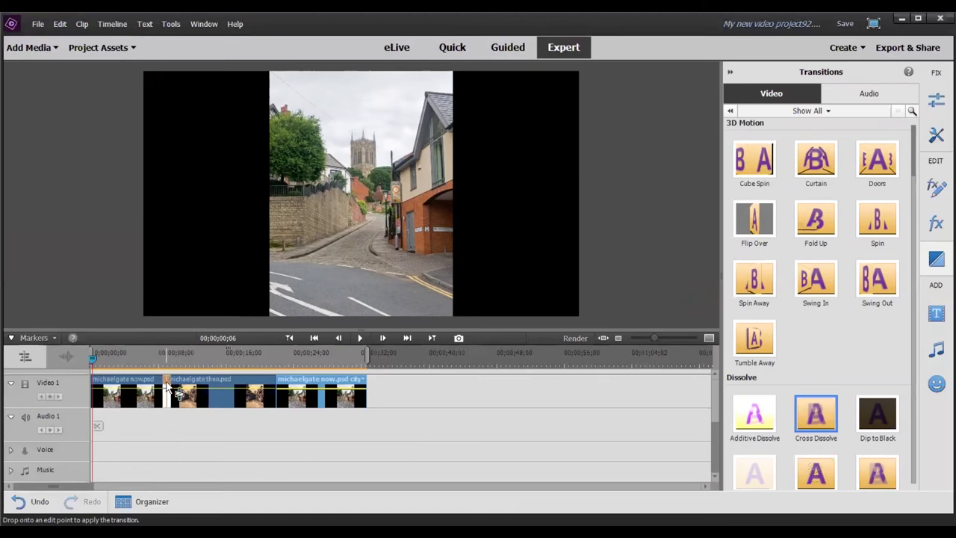
{"action": "left_click_drag", "start_coordinate": [166, 383], "coordinate": [166, 384]}
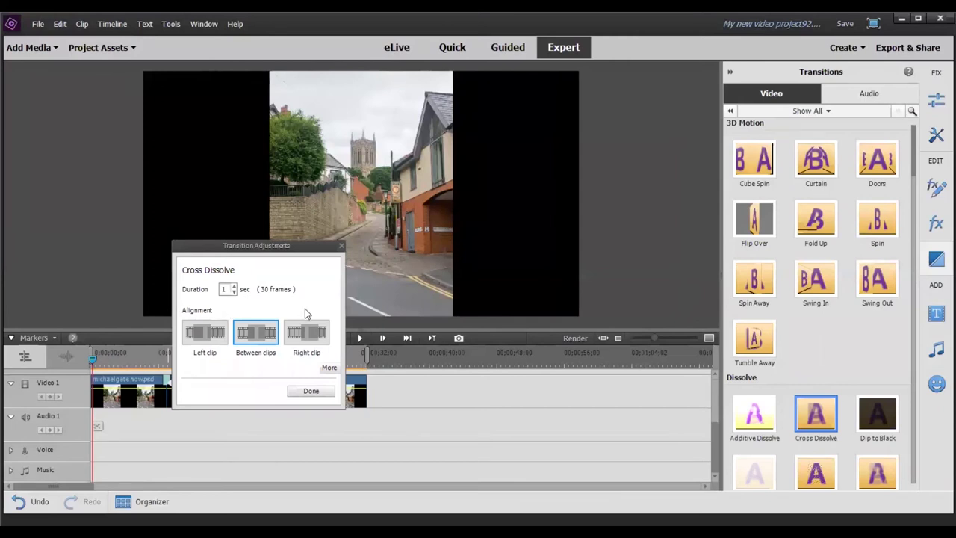
Set the first Cross Dissolve's duration to 2 seconds and confirm
{"action": "left_click", "coordinate": [235, 287]}
{"action": "left_click", "coordinate": [234, 292]}
{"action": "left_click", "coordinate": [310, 393]}
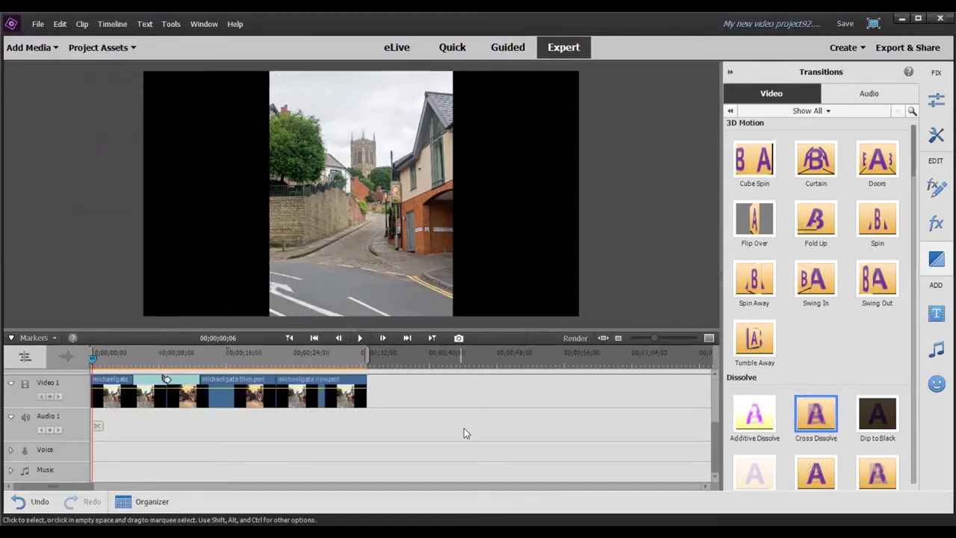
Add a second Cross Dissolve between the sepia clip and the final 'now' clip and confirm it
{"action": "left_click", "coordinate": [771, 411]}
{"action": "left_click", "coordinate": [818, 414]}
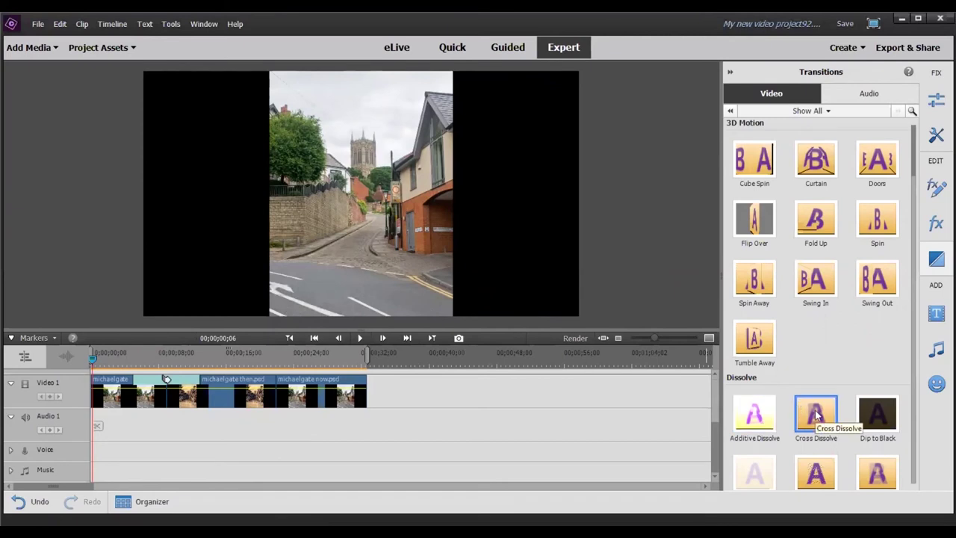
{"action": "mouse_move", "coordinate": [817, 415]}
{"action": "left_mouse_down"}
{"action": "mouse_move", "coordinate": [489, 450]}
{"action": "mouse_move", "coordinate": [279, 387]}
{"action": "left_mouse_up"}
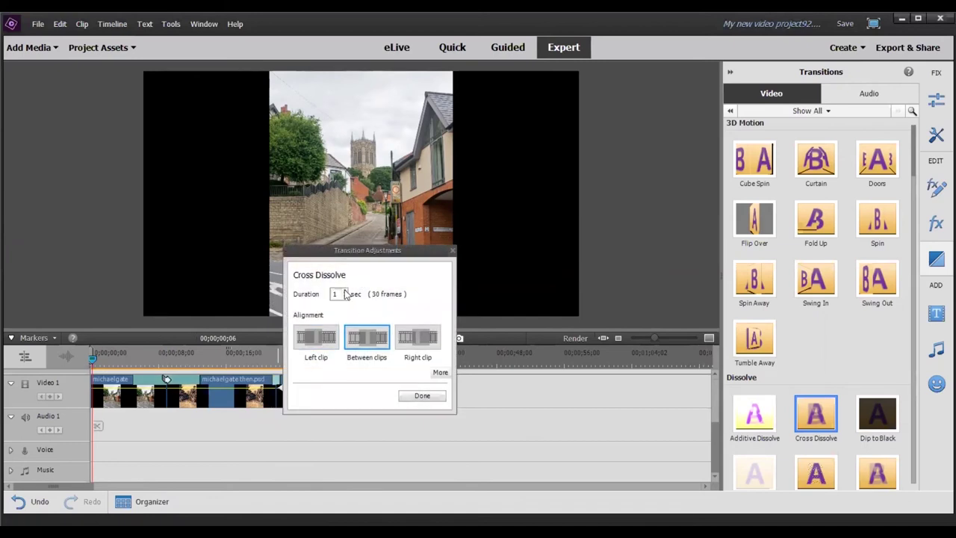
{"action": "double_click", "coordinate": [346, 293]}
{"action": "left_click", "coordinate": [422, 396]}
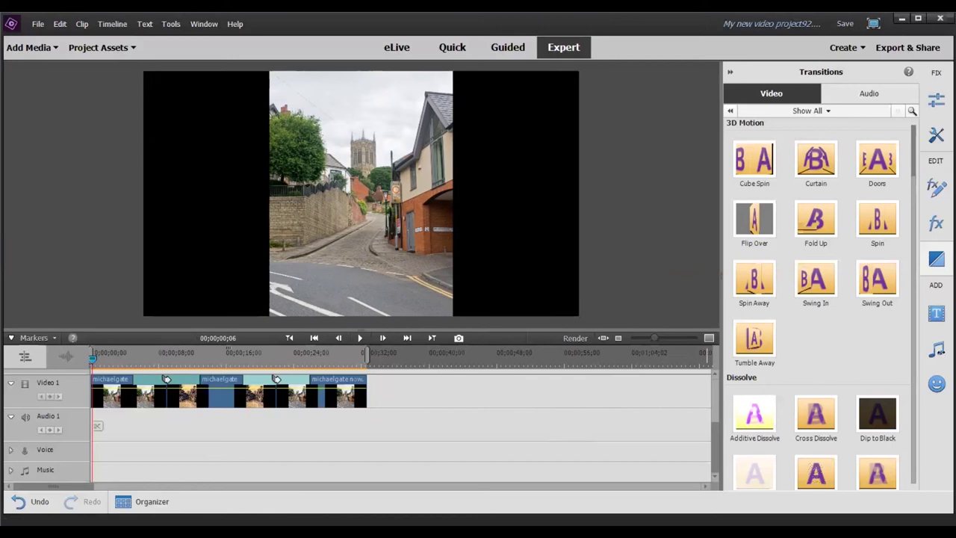
Place the Heaven music score on Audio 1 with Fit Entire Video enabled
{"action": "left_click", "coordinate": [937, 351]}
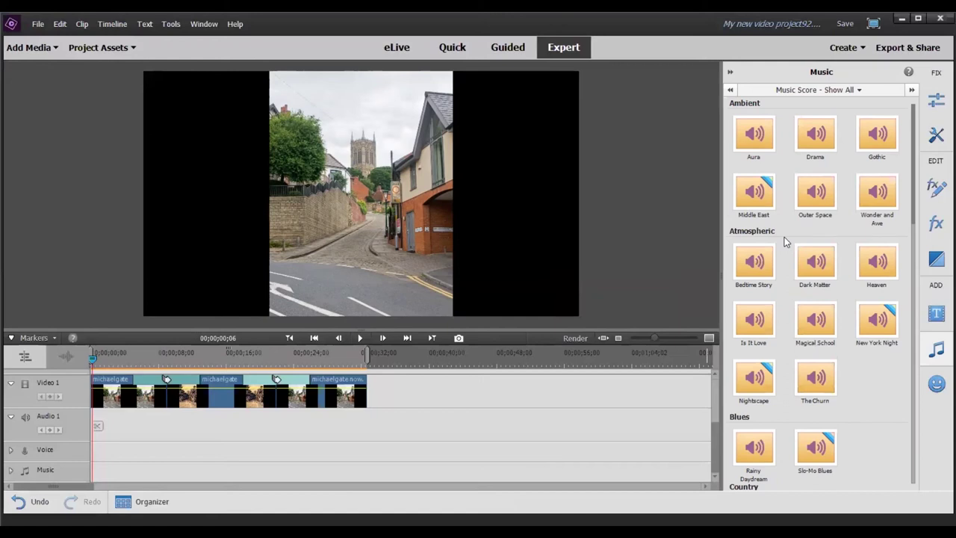
{"action": "mouse_move", "coordinate": [877, 262]}
{"action": "left_click", "coordinate": [869, 269]}
{"action": "left_click_drag", "start_coordinate": [651, 362], "coordinate": [93, 415]}
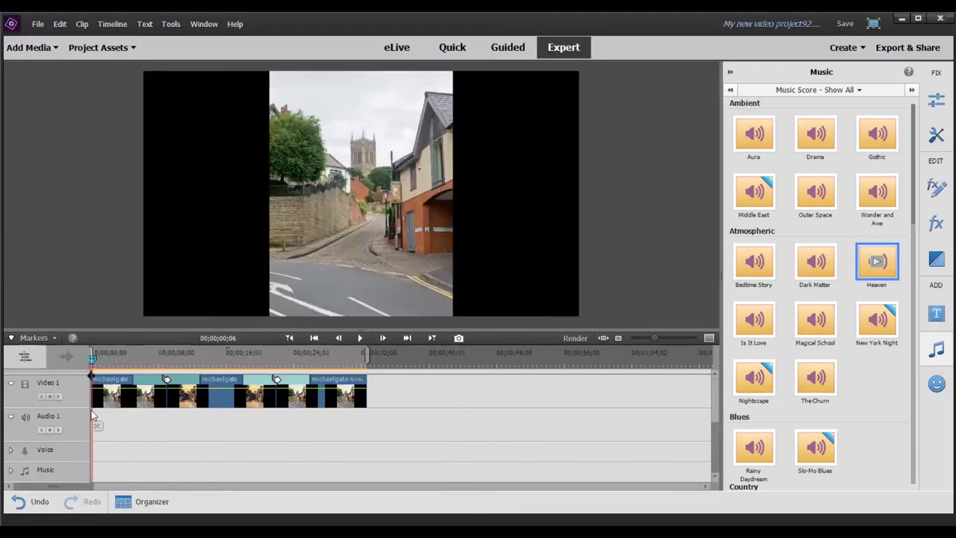
{"action": "left_click_drag", "start_coordinate": [93, 416], "coordinate": [92, 415]}
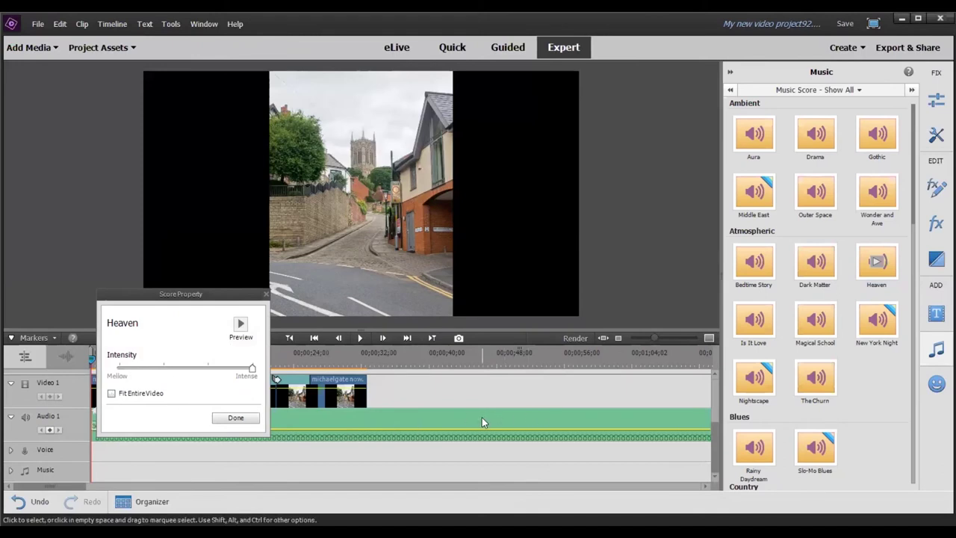
{"action": "left_click", "coordinate": [112, 395]}
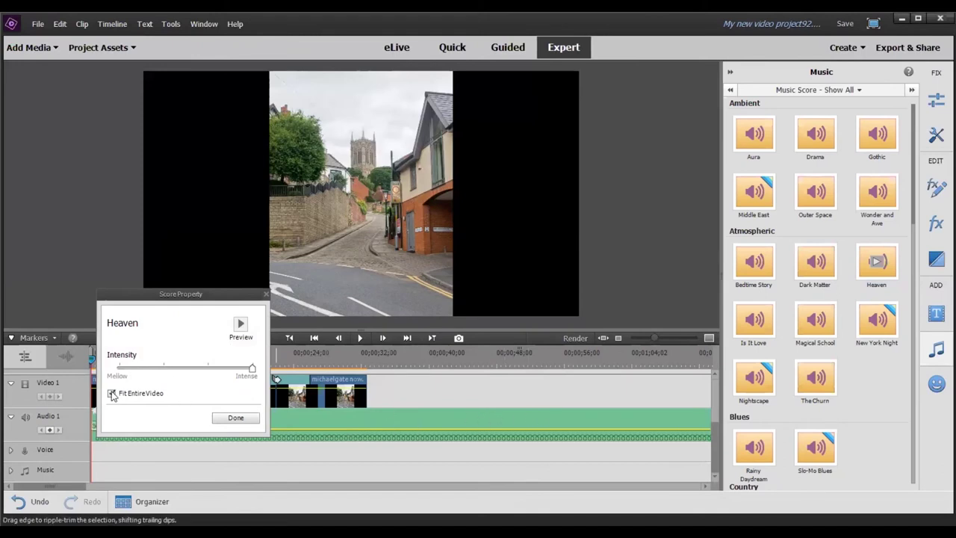
{"action": "left_click", "coordinate": [228, 424]}
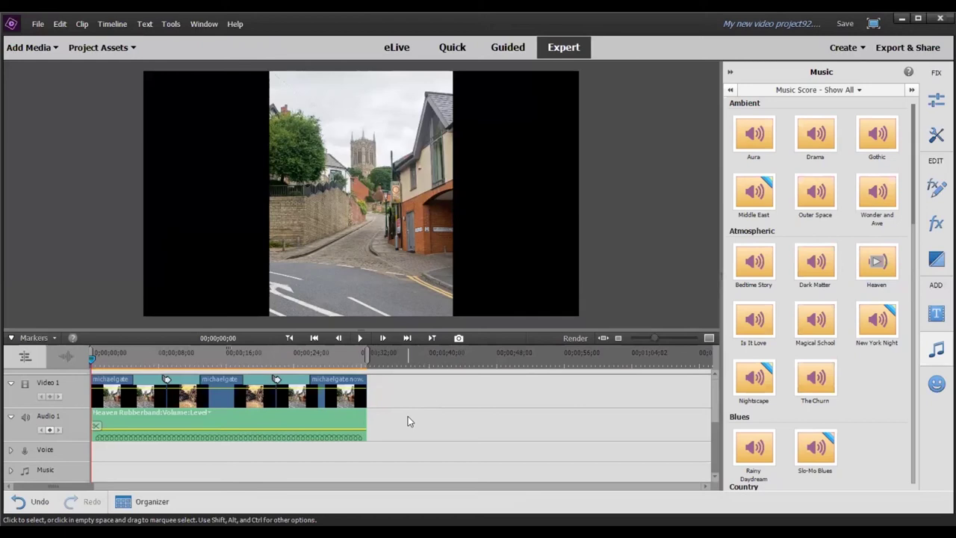
Apply Fade Out Audio to the end of the Heaven score
{"action": "right_click", "coordinate": [255, 420]}
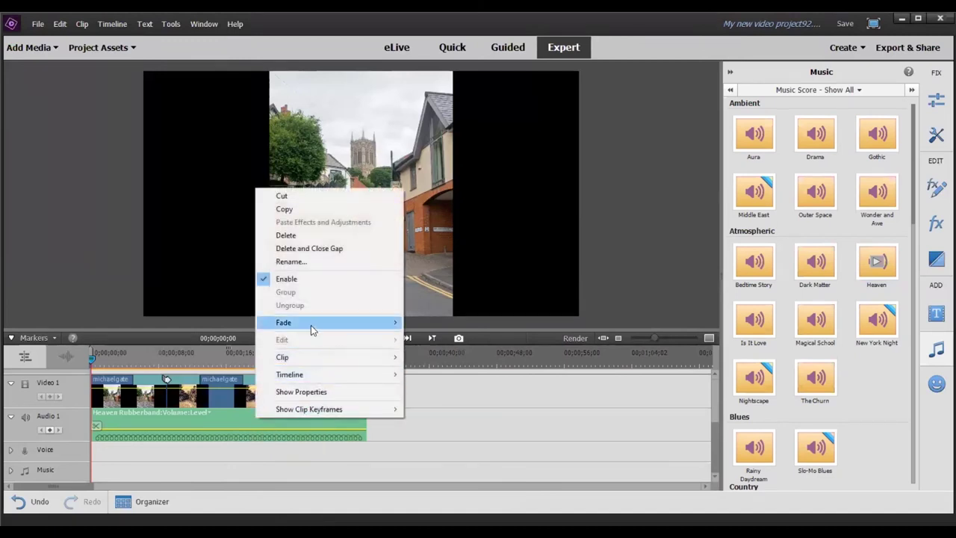
{"action": "mouse_move", "coordinate": [329, 322]}
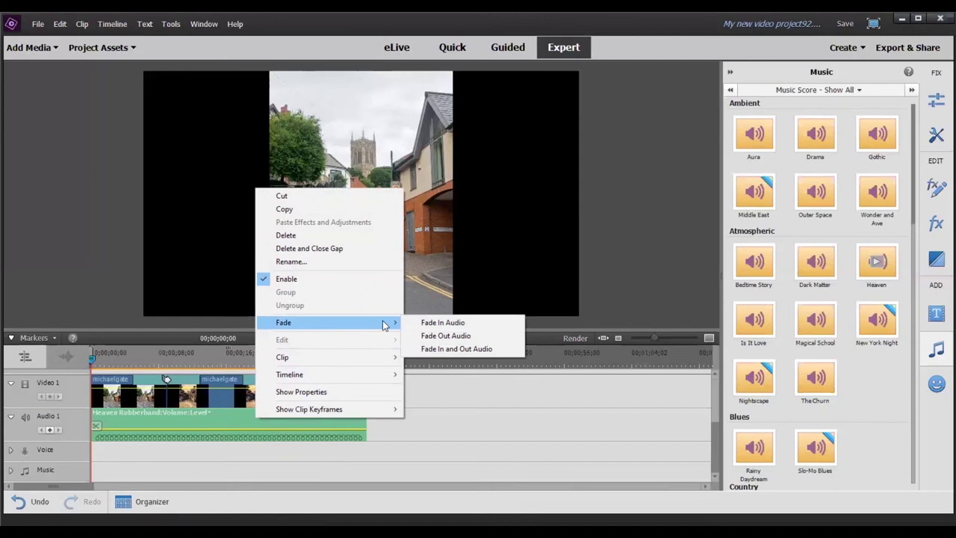
{"action": "left_click", "coordinate": [432, 337]}
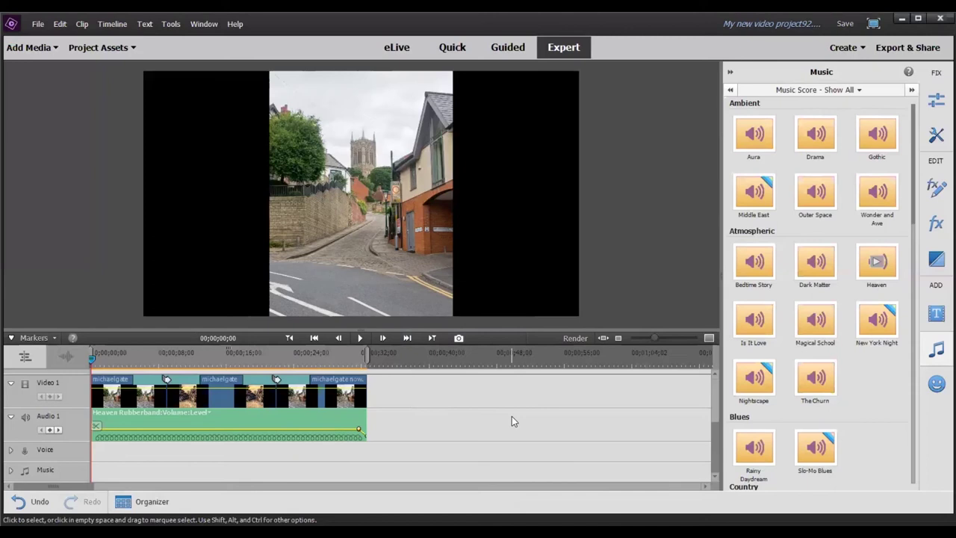
Collapse the Music panel to widen the preview and timeline
{"action": "left_click", "coordinate": [731, 74]}
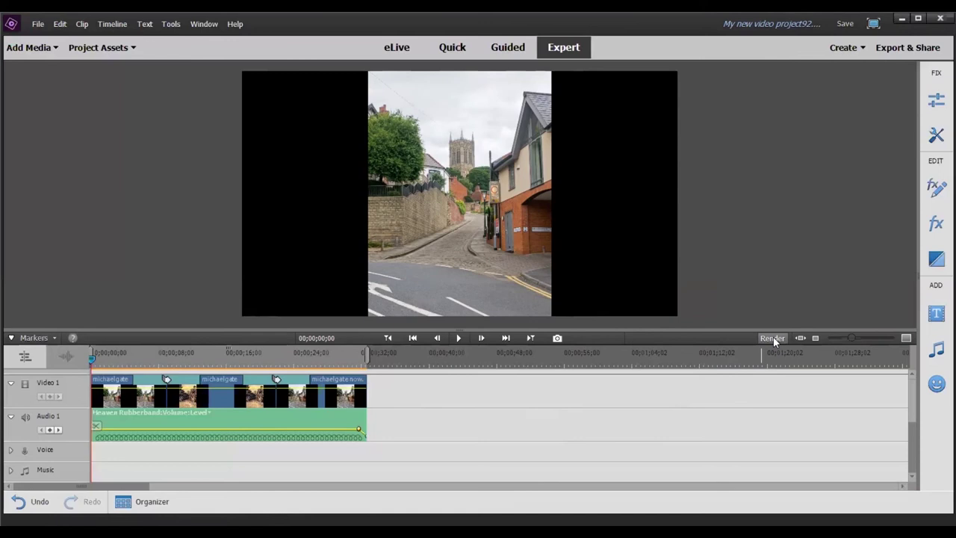
Render the timeline and play the 32-second video from the beginning
{"action": "left_click", "coordinate": [773, 337]}
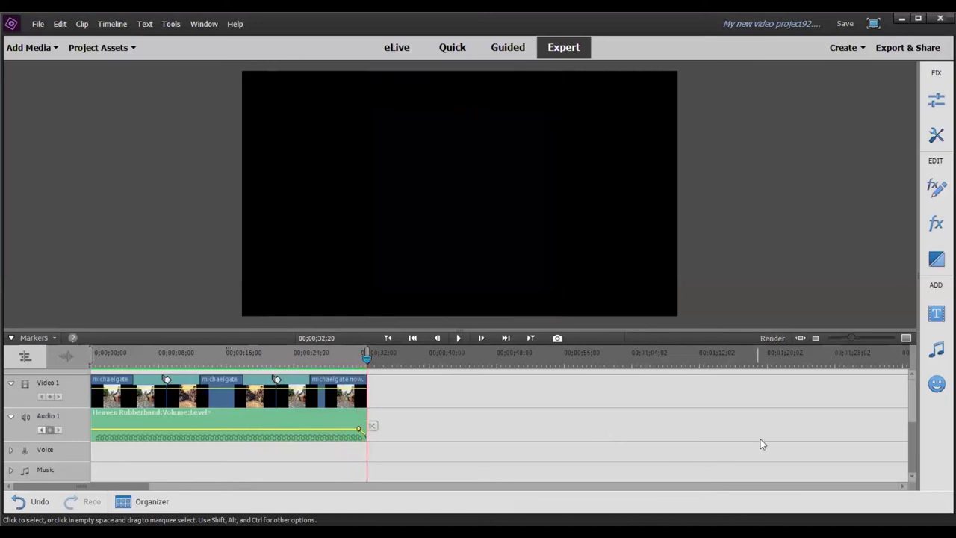
{"action": "key", "text": "space"}
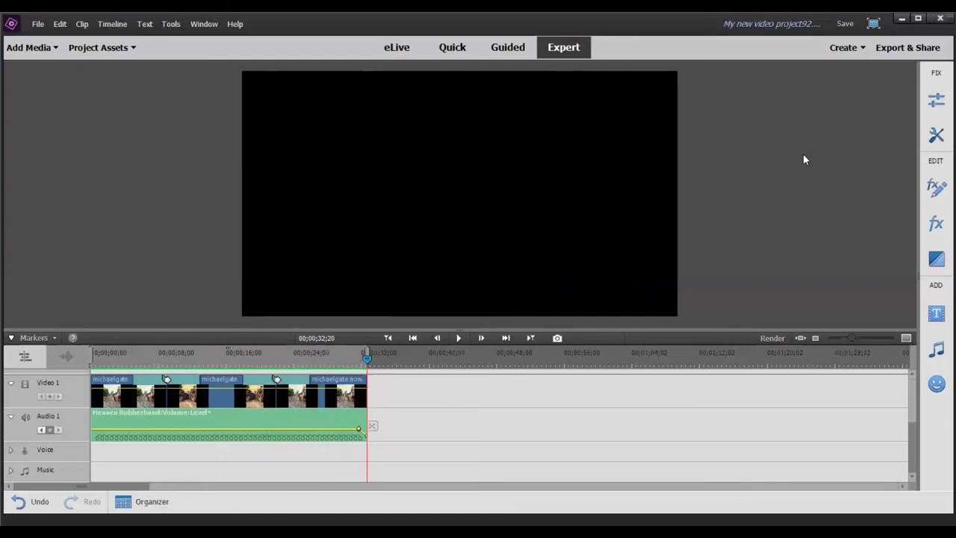
Show the Quick Export settings: MP4 at 1280×720, about 32 seconds long
{"action": "left_click", "coordinate": [915, 49]}
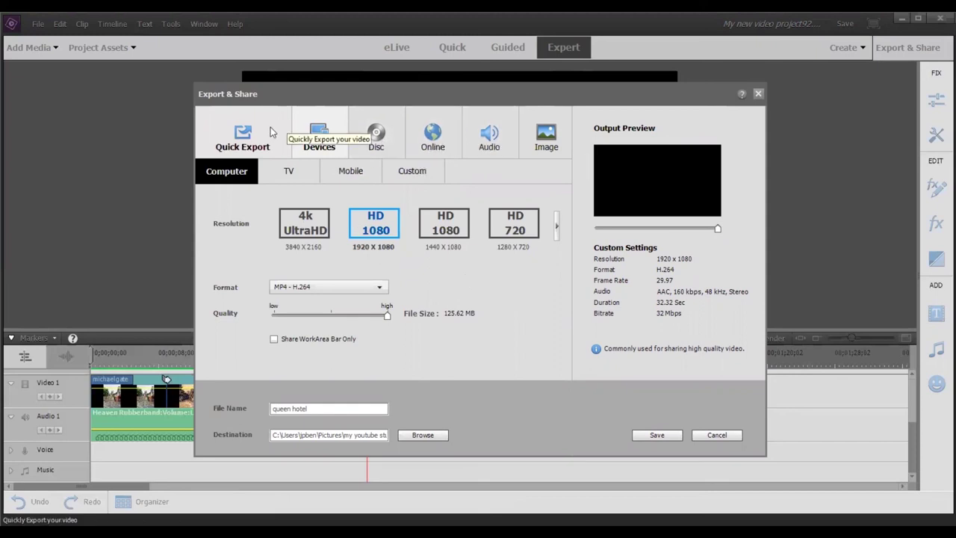
{"action": "left_click", "coordinate": [242, 136]}
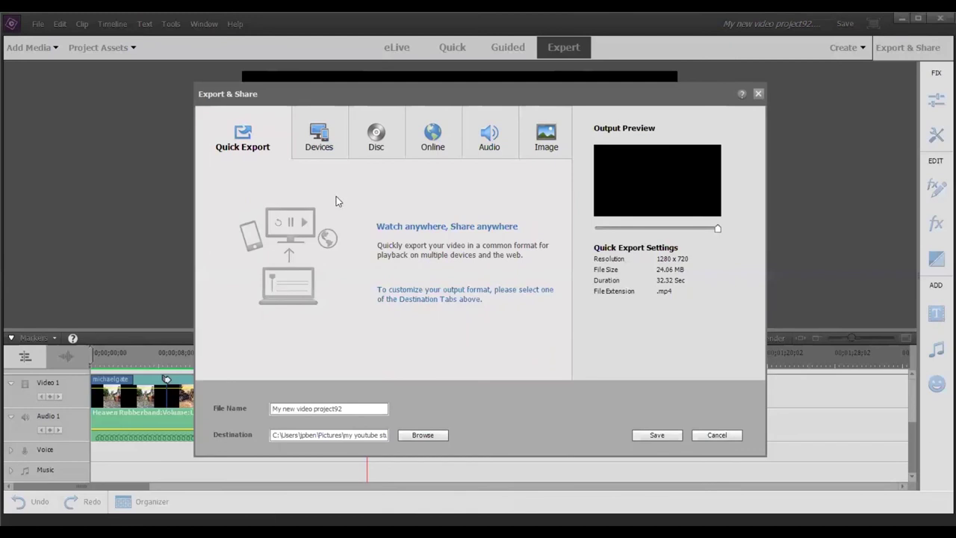
Review the Devices computer export at HD 1080 MP4 H.264 and try the Quality slider
{"action": "left_click", "coordinate": [320, 144]}
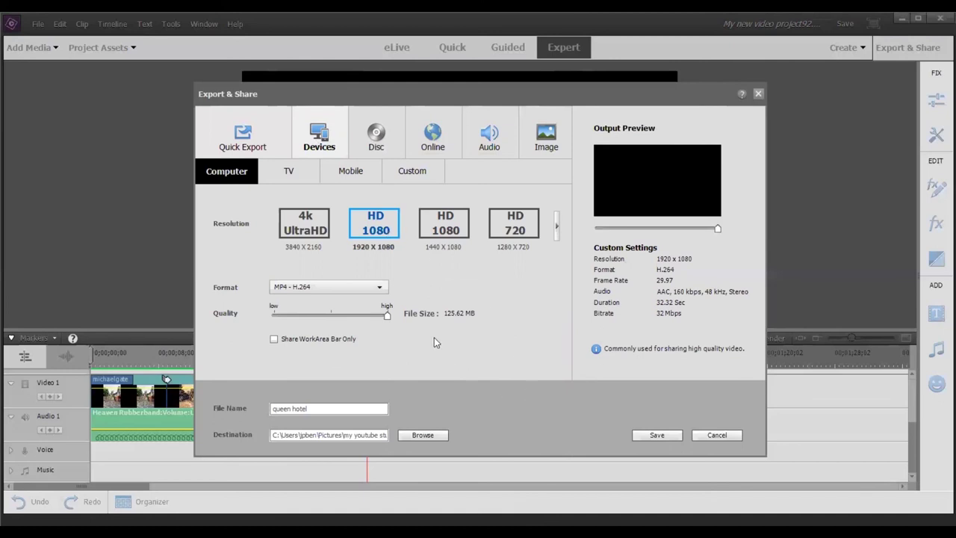
{"action": "left_click_drag", "start_coordinate": [386, 315], "coordinate": [376, 323]}
Cancel the export and scrub the playhead back to preview the opening street clip
{"action": "left_click", "coordinate": [718, 435]}
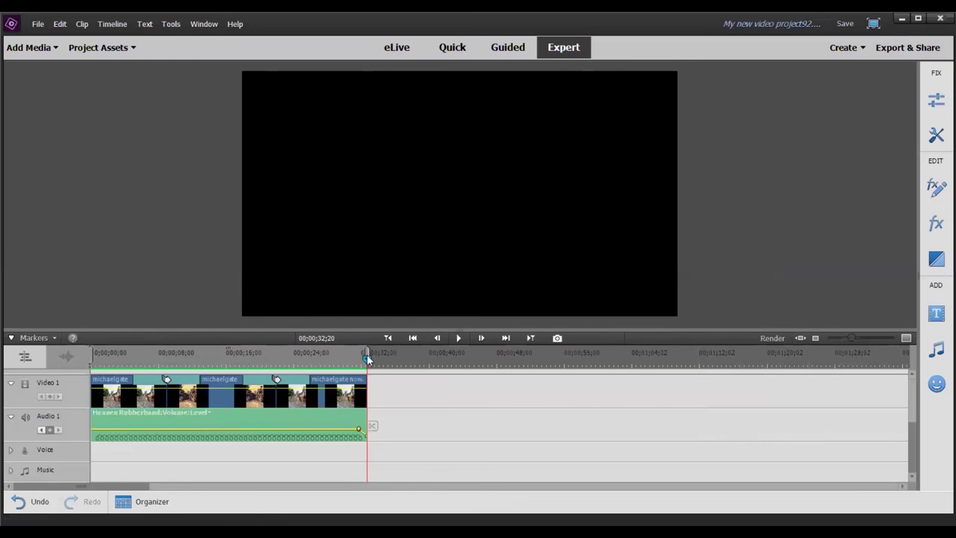
{"action": "key", "text": "Left"}
{"action": "left_click_drag", "start_coordinate": [351, 360], "coordinate": [90, 361]}
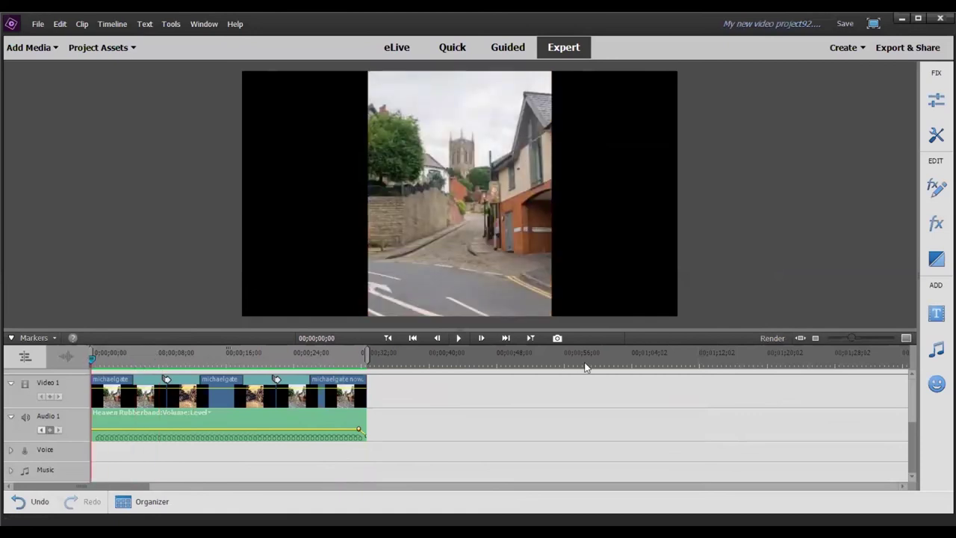